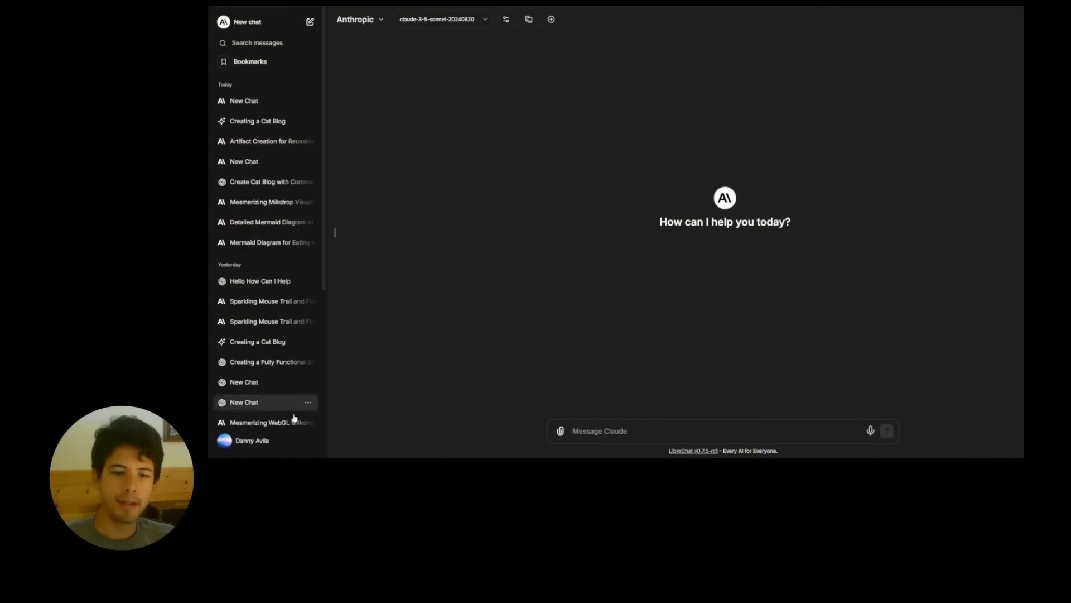
pyautogui.click(287, 447)
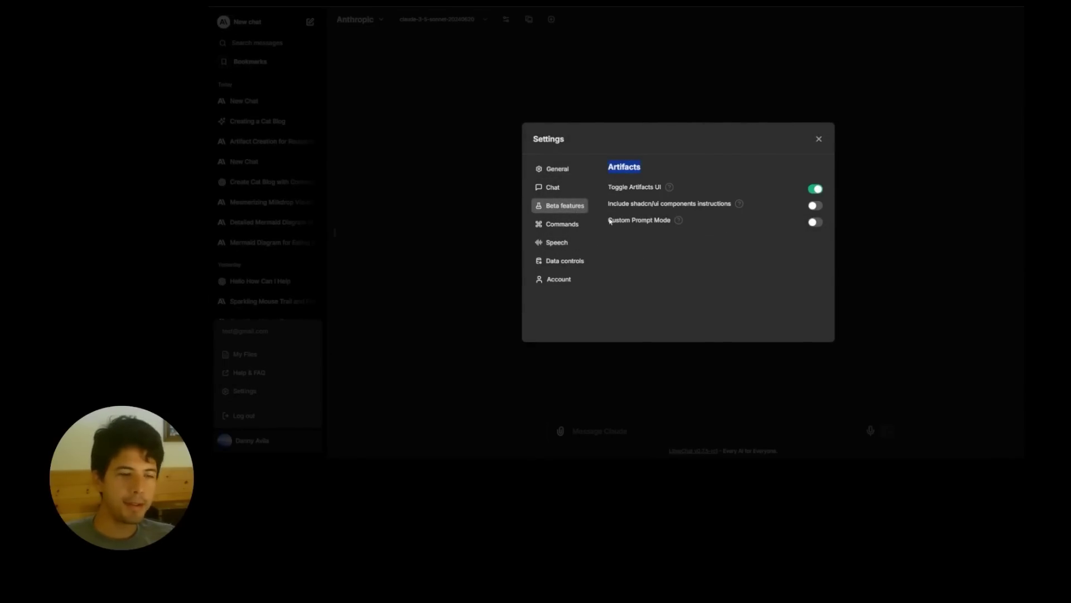
pyautogui.click(814, 190)
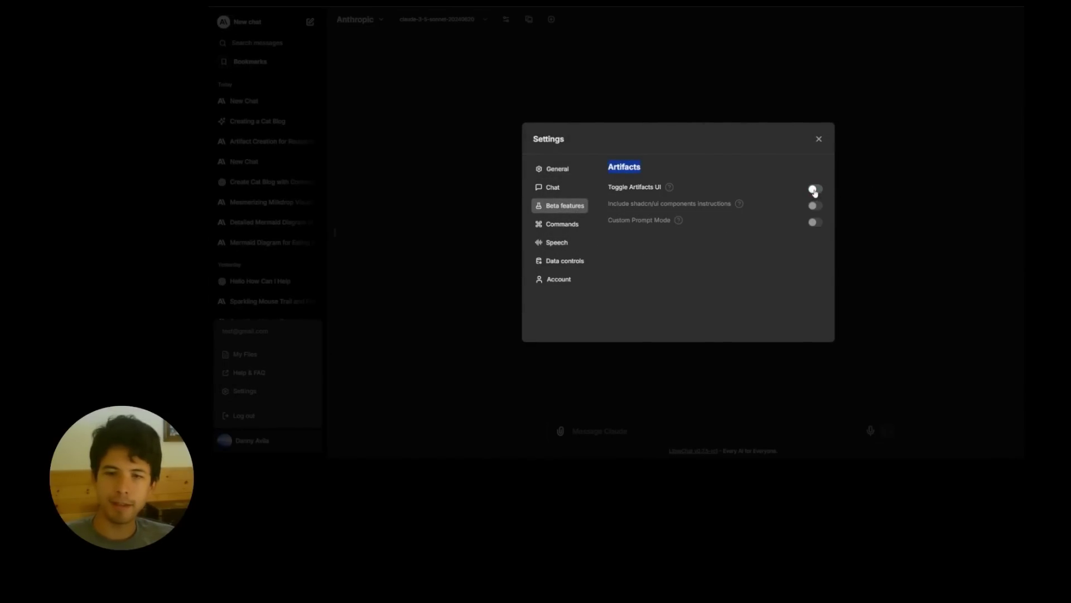
pyautogui.click(815, 190)
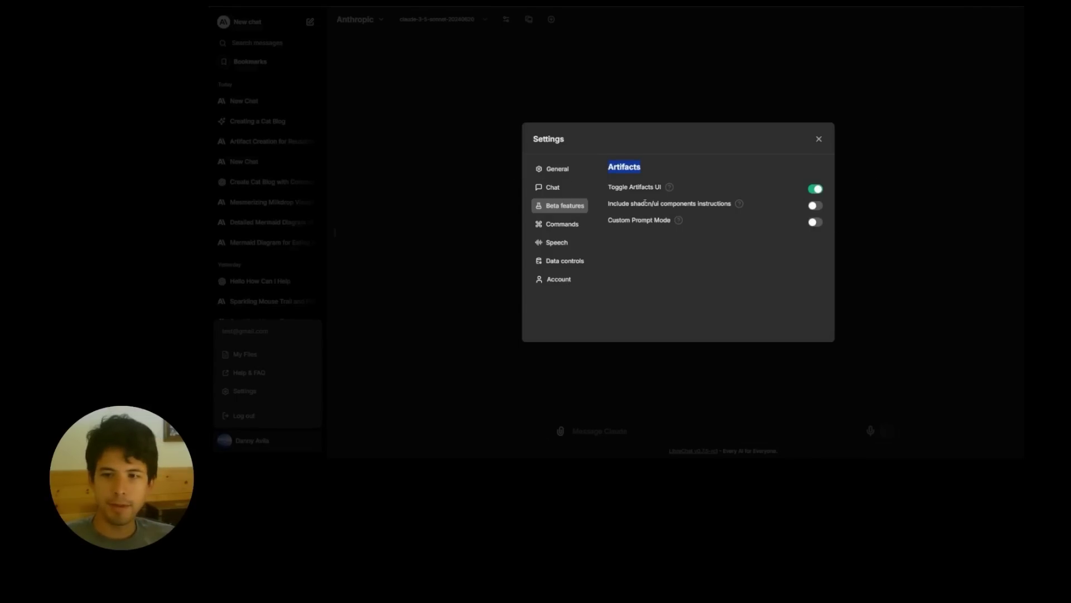
pyautogui.tripleClick(656, 221)
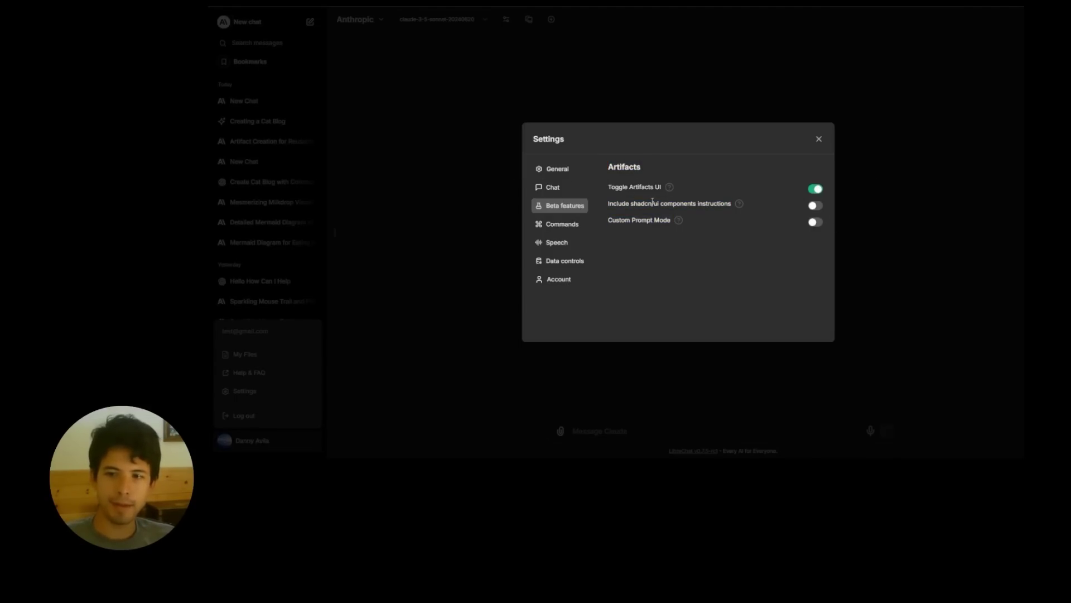
pyautogui.click(817, 140)
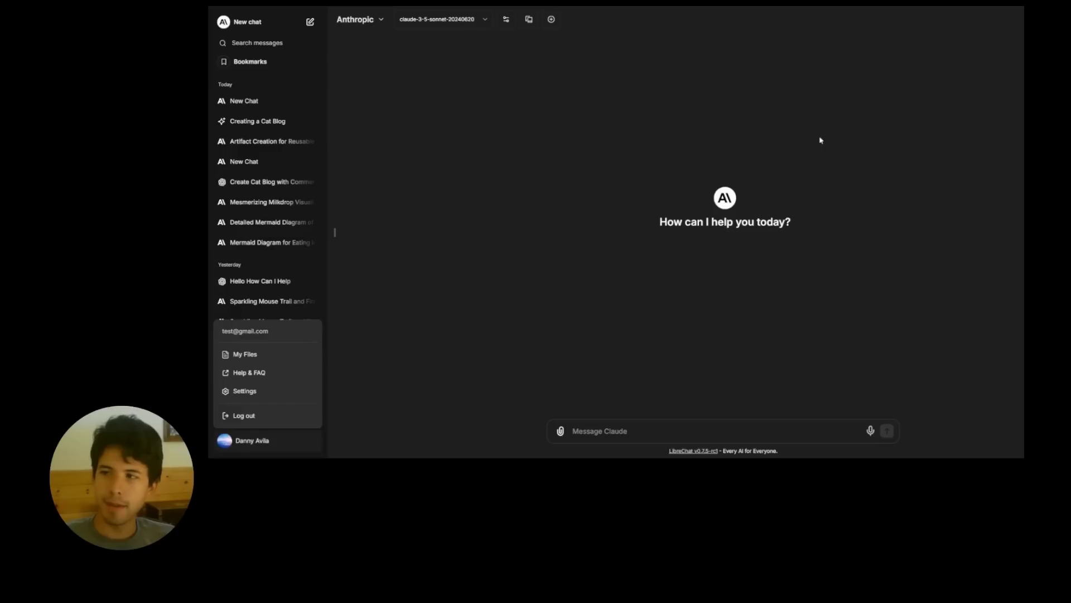
# Step: Send the saved Beautiful Animation prompt to Claude from the Prompts list
pyautogui.click(566, 168)
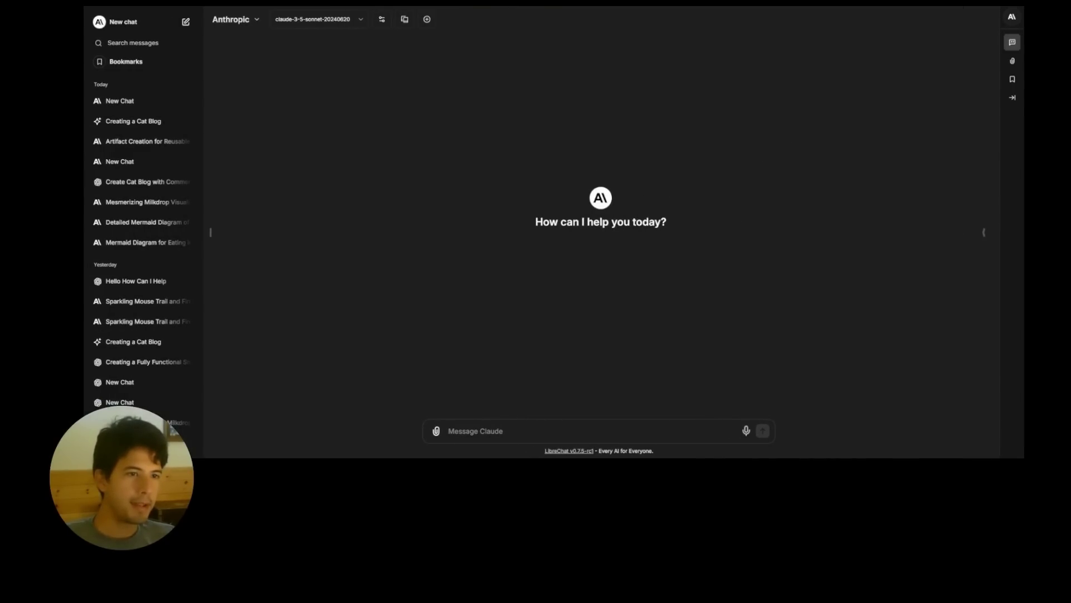
pyautogui.click(1012, 42)
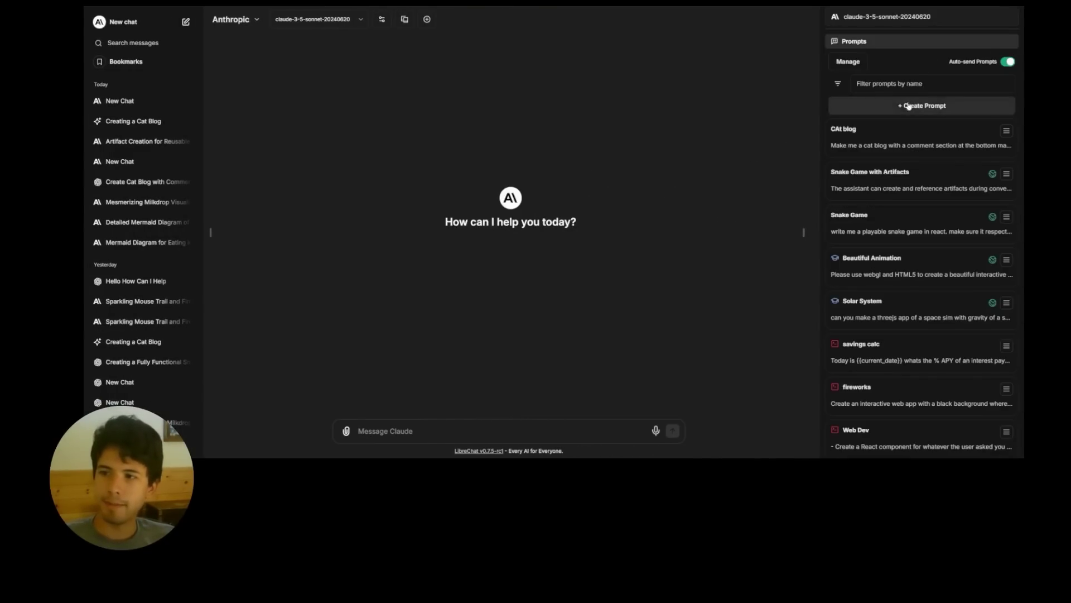
pyautogui.click(908, 272)
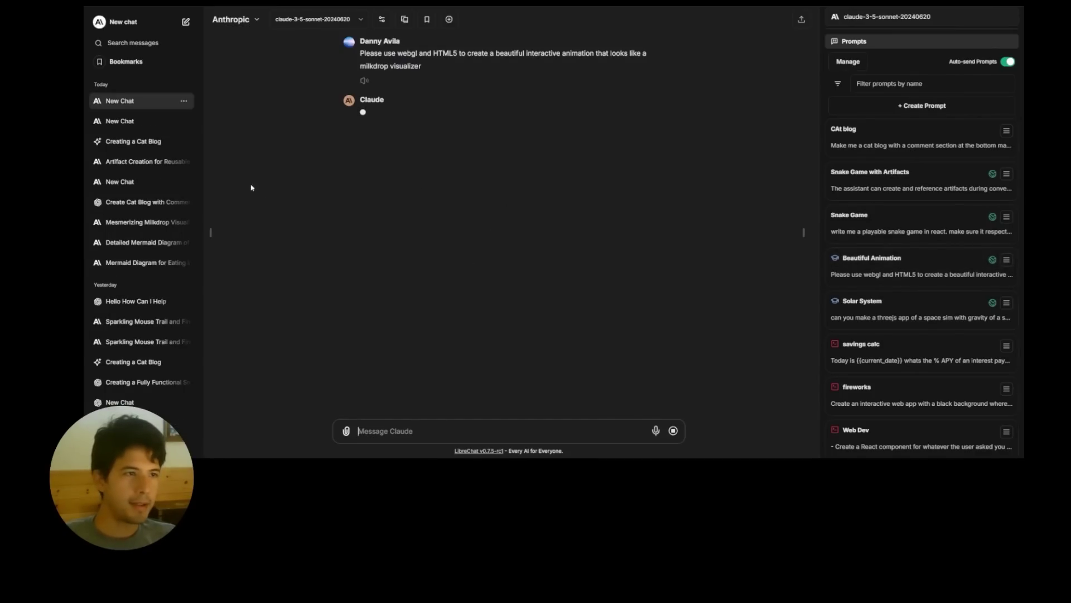
# Step: Widen the chat beside the Visualizer preview and restore the chat history sidebar
pyautogui.click(211, 231)
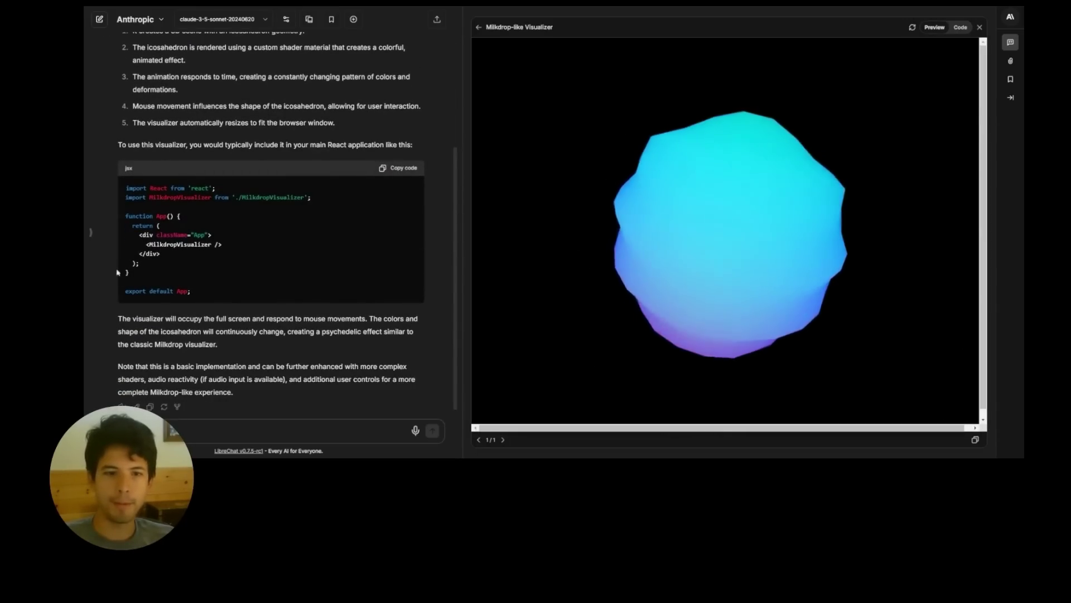
pyautogui.moveTo(463, 232); pyautogui.dragTo(569, 232)
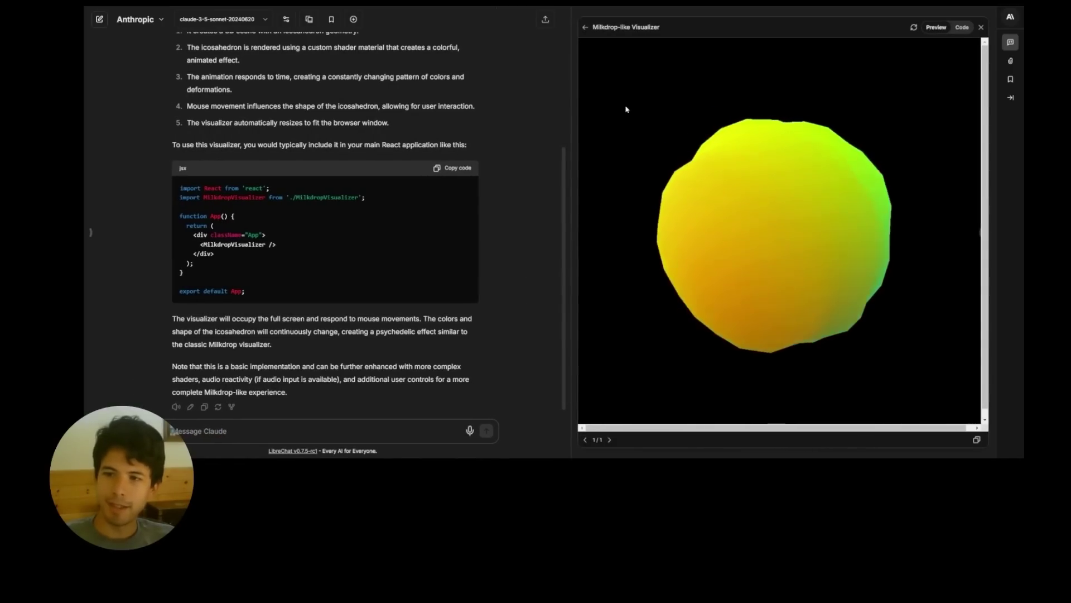
pyautogui.click(90, 231)
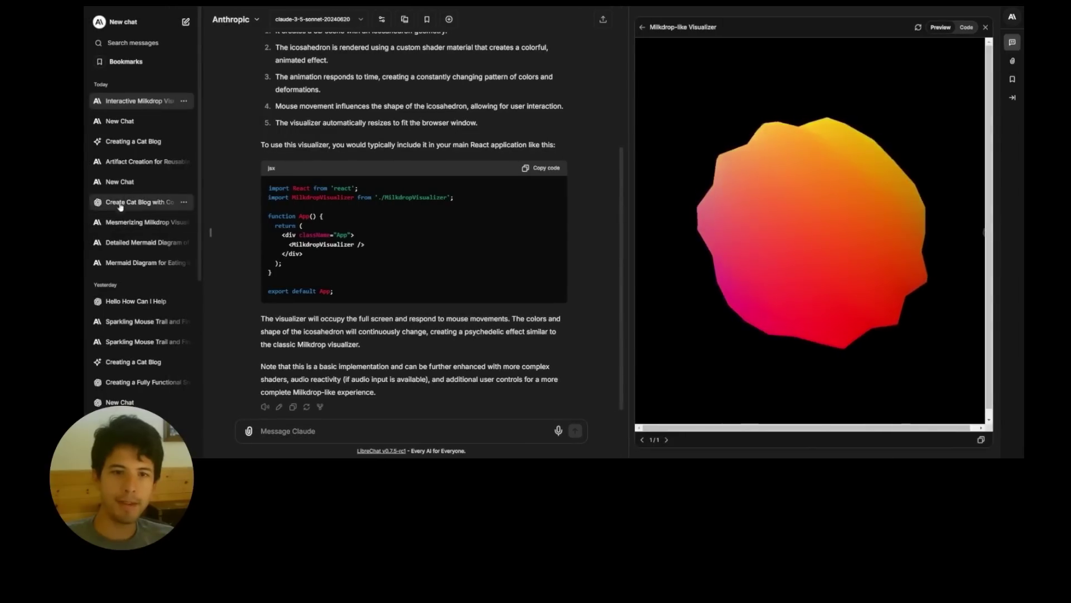
pyautogui.click(111, 61)
# Step: Filter chats to Best Artifacts and open the Milkdrop-style visualizer chat with a wider preview
pyautogui.click(128, 145)
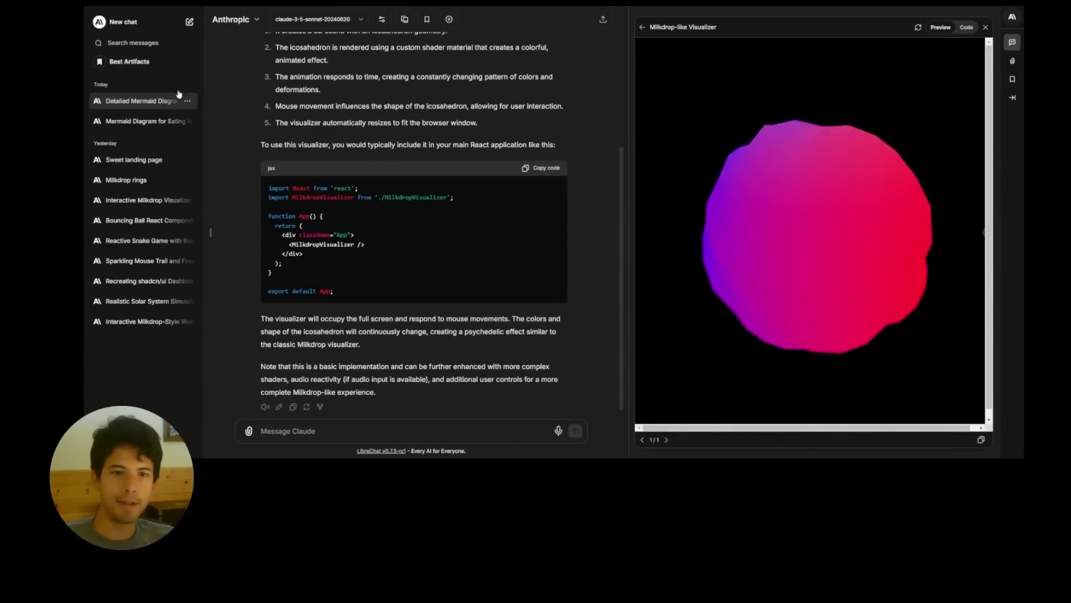
pyautogui.click(142, 321)
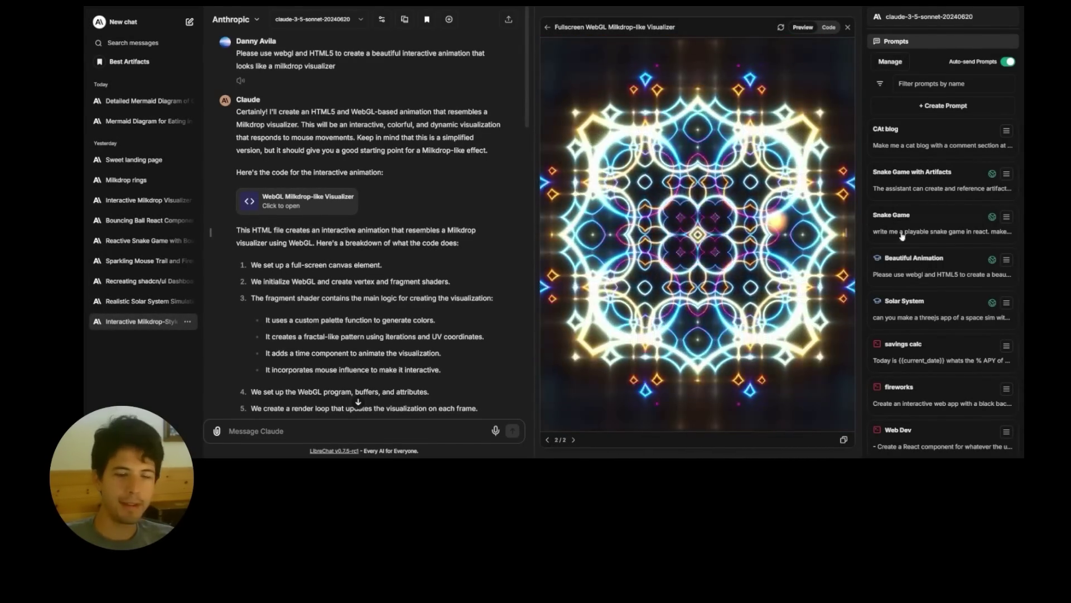
pyautogui.click(857, 237)
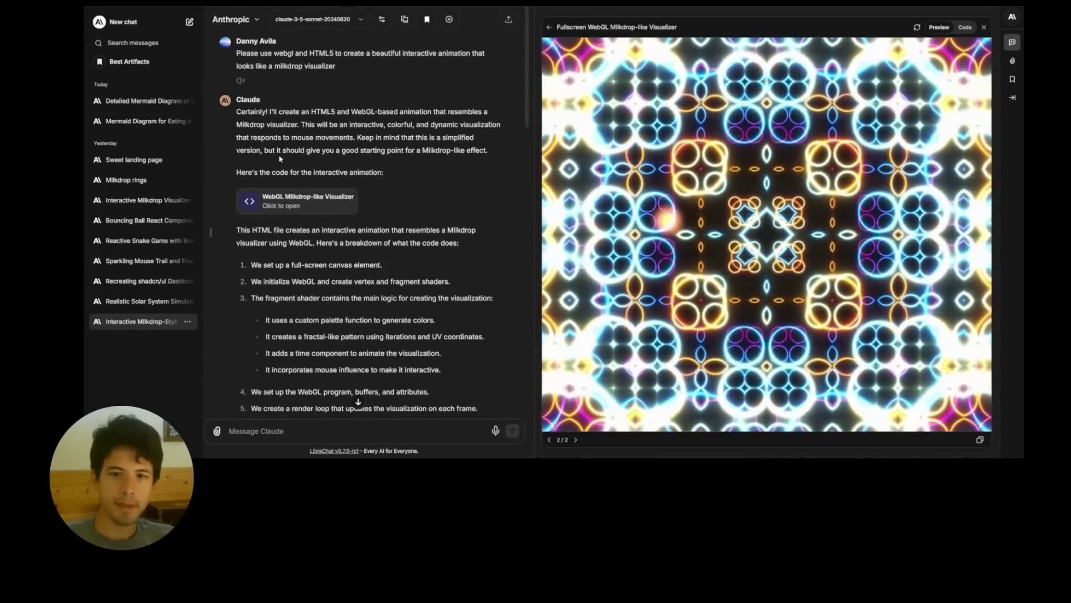
# Step: Open the Realistic Solar System conversation from the bookmarked list
pyautogui.scroll(-10, 338, 260)
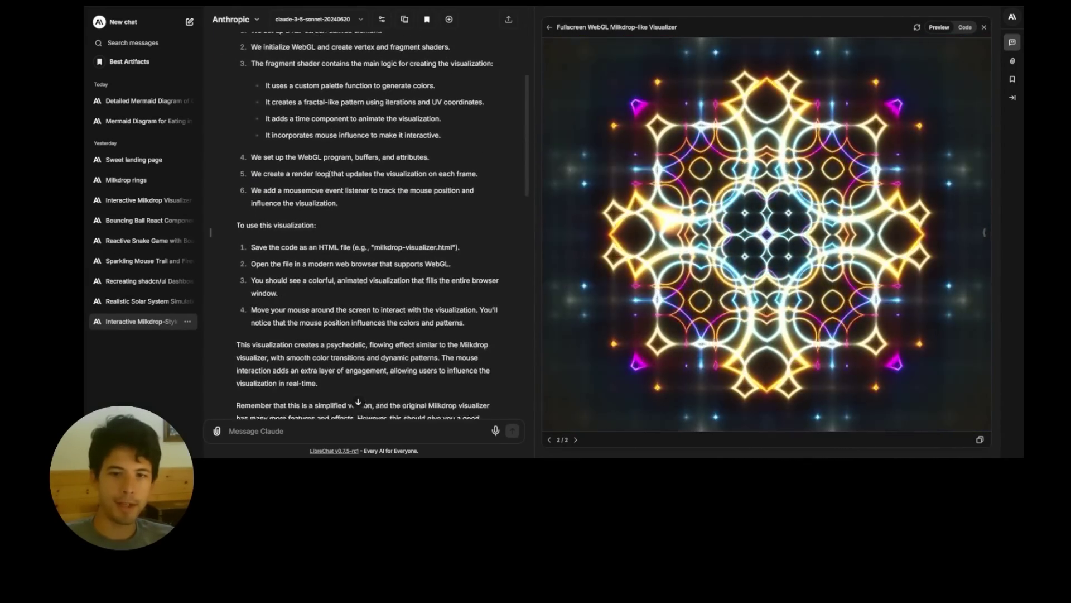
pyautogui.scroll(4, 337, 260)
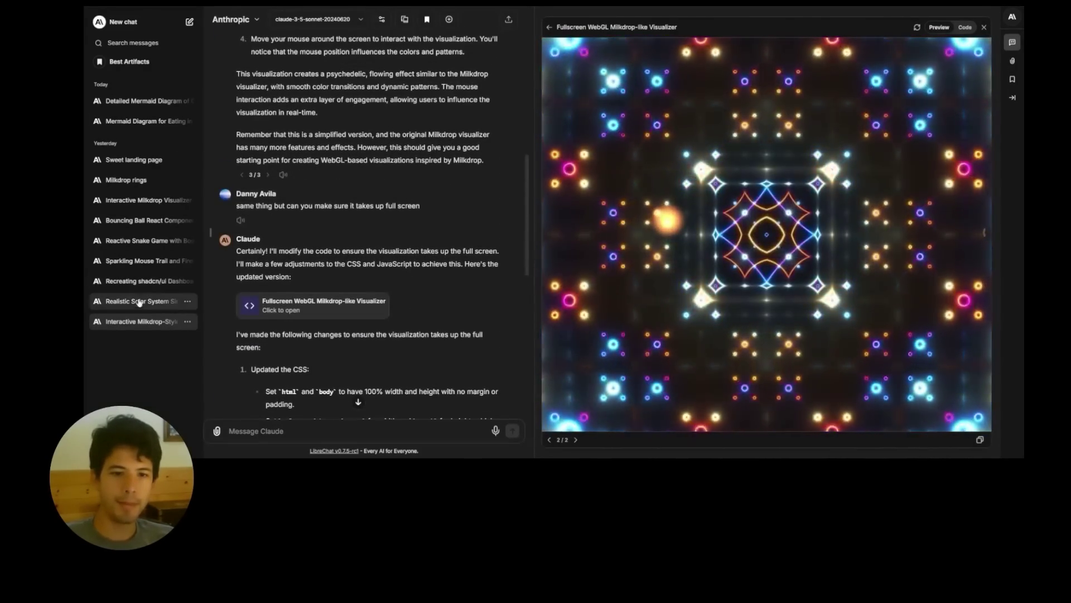
pyautogui.click(134, 304)
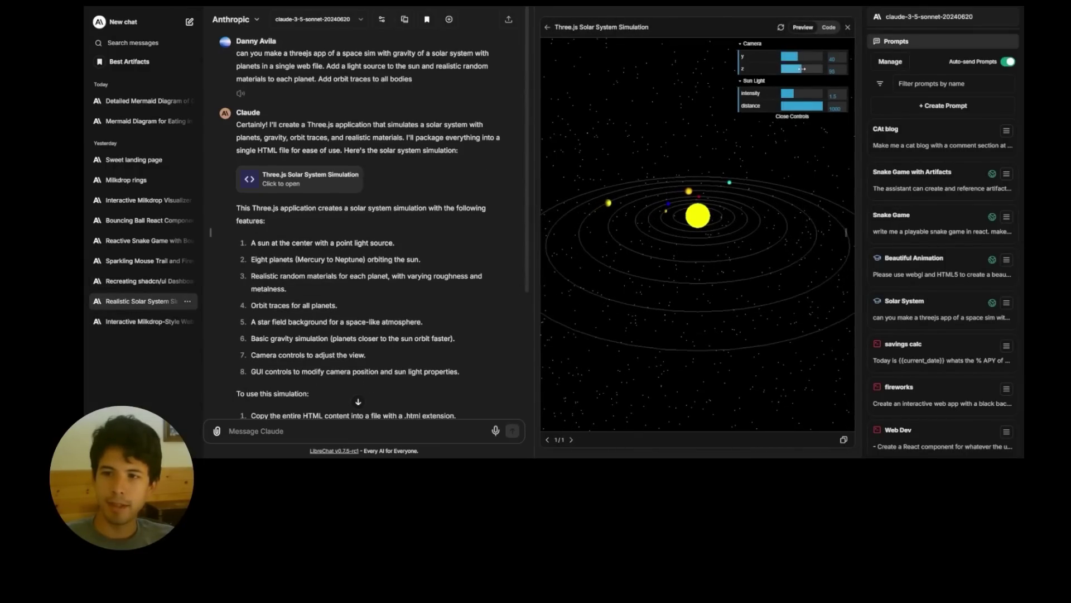
# Step: Expand the solar system preview to full width and lower the camera Y from 40 to 23
pyautogui.click(844, 233)
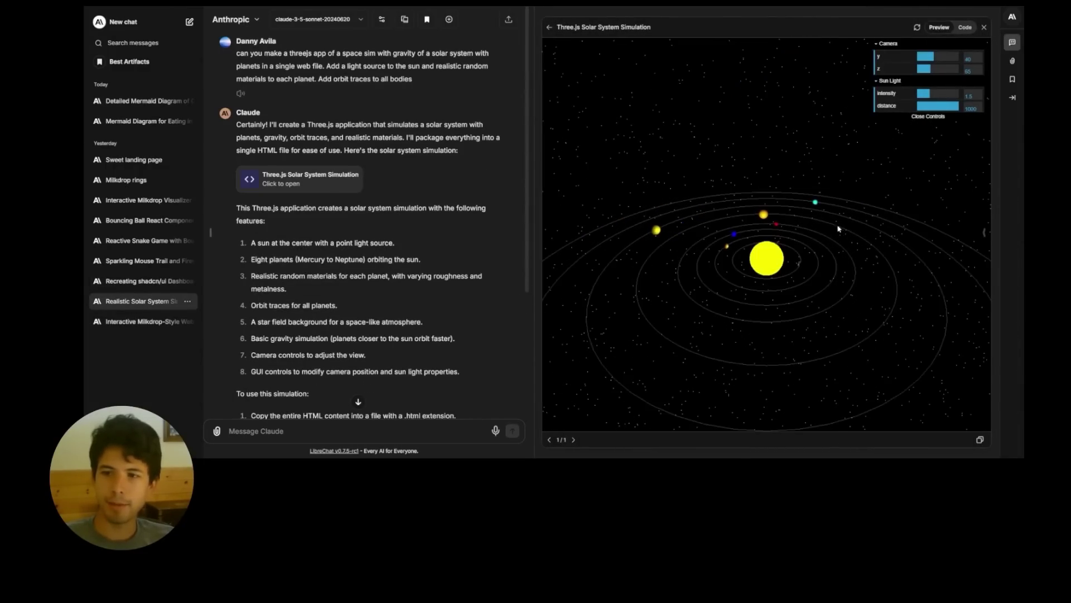
pyautogui.click(1014, 98)
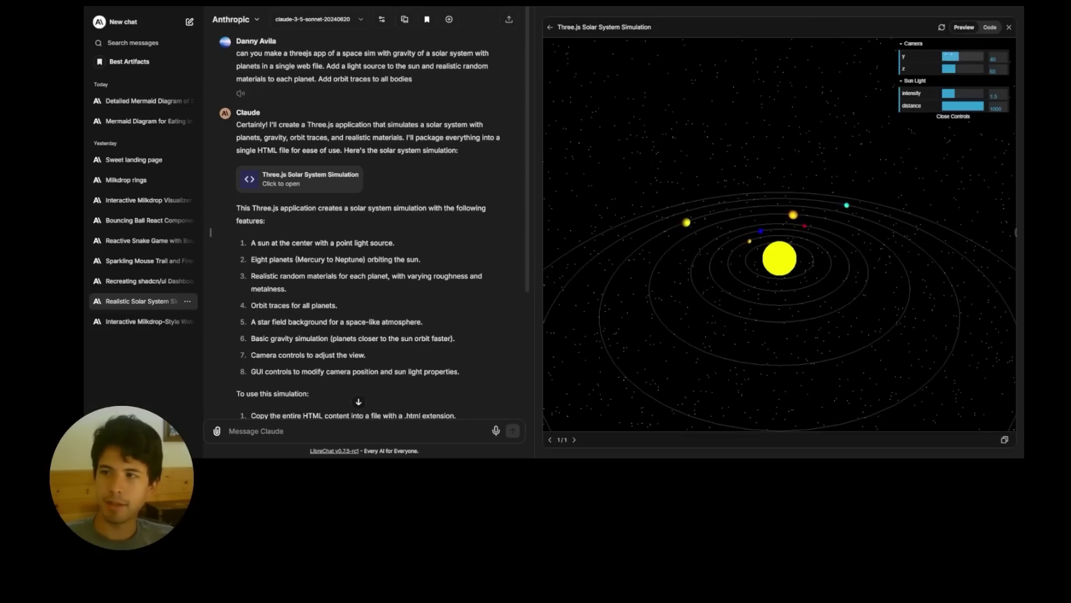
pyautogui.moveTo(957, 54); pyautogui.dragTo(952, 55)
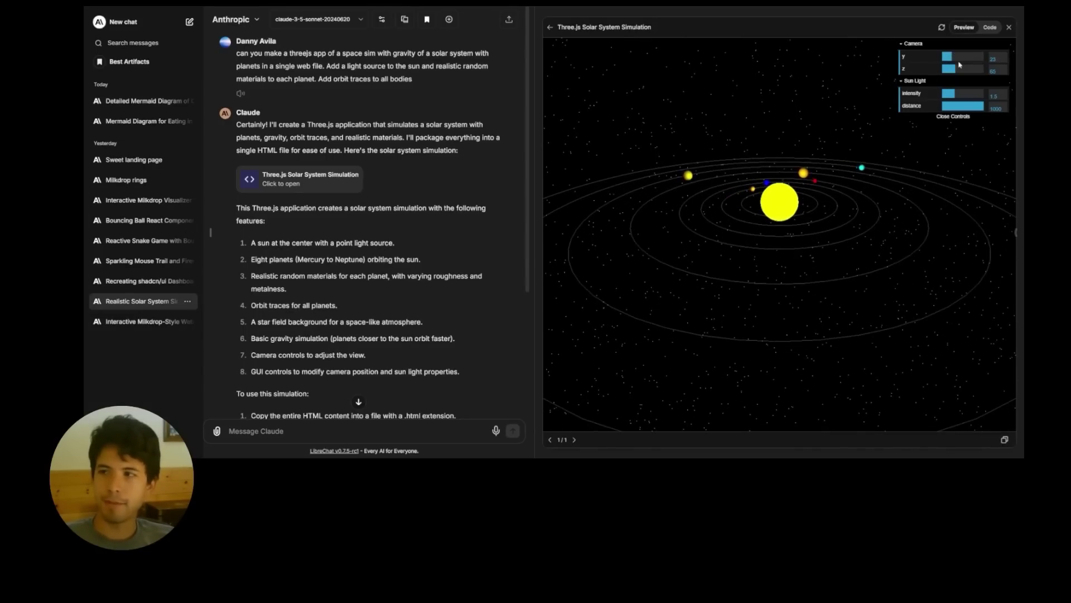
# Step: Browse the simulation's HTML code, then open the Milkdrop rings conversation
pyautogui.click(989, 28)
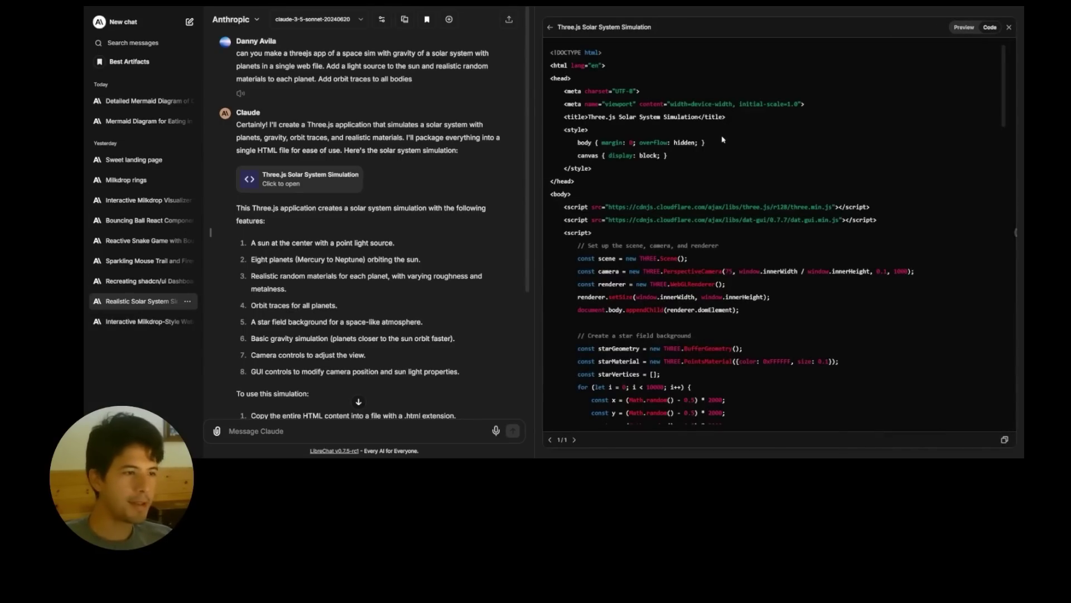
pyautogui.scroll(-15, 722, 140)
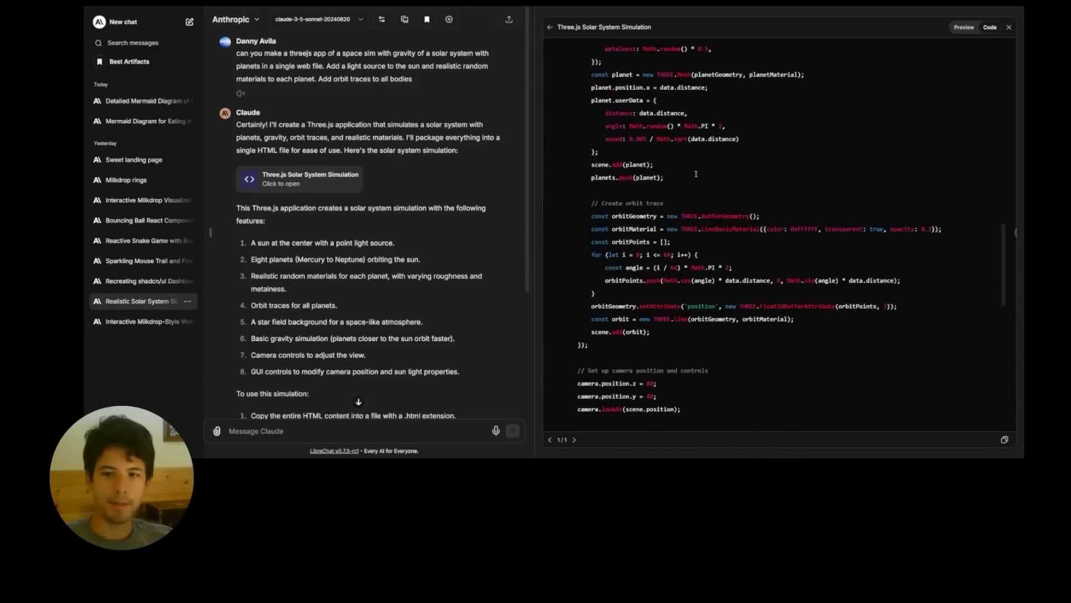
pyautogui.scroll(15, 731, 306)
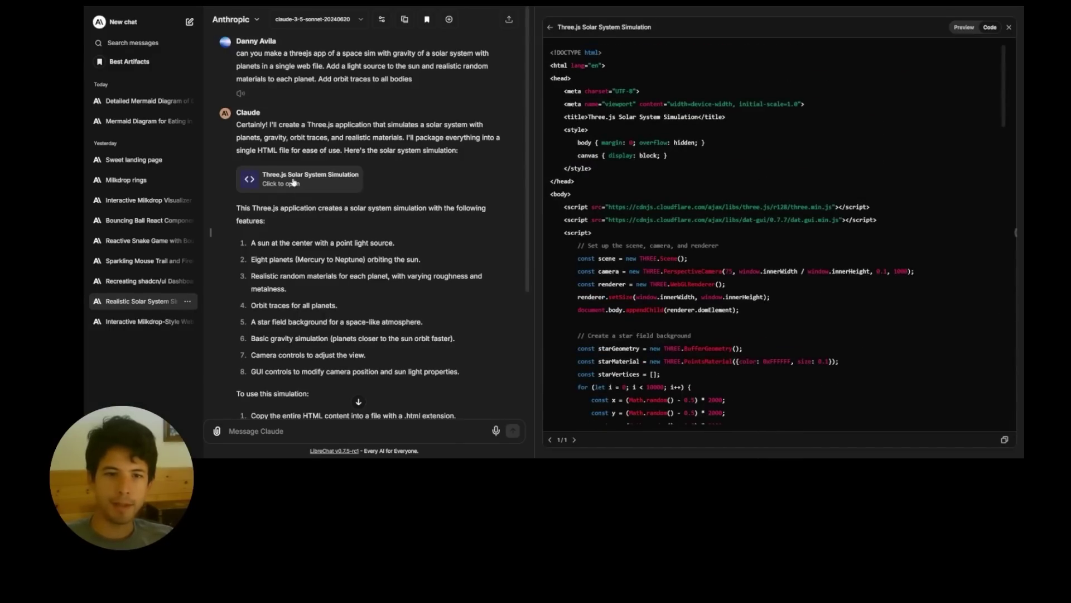
pyautogui.click(136, 180)
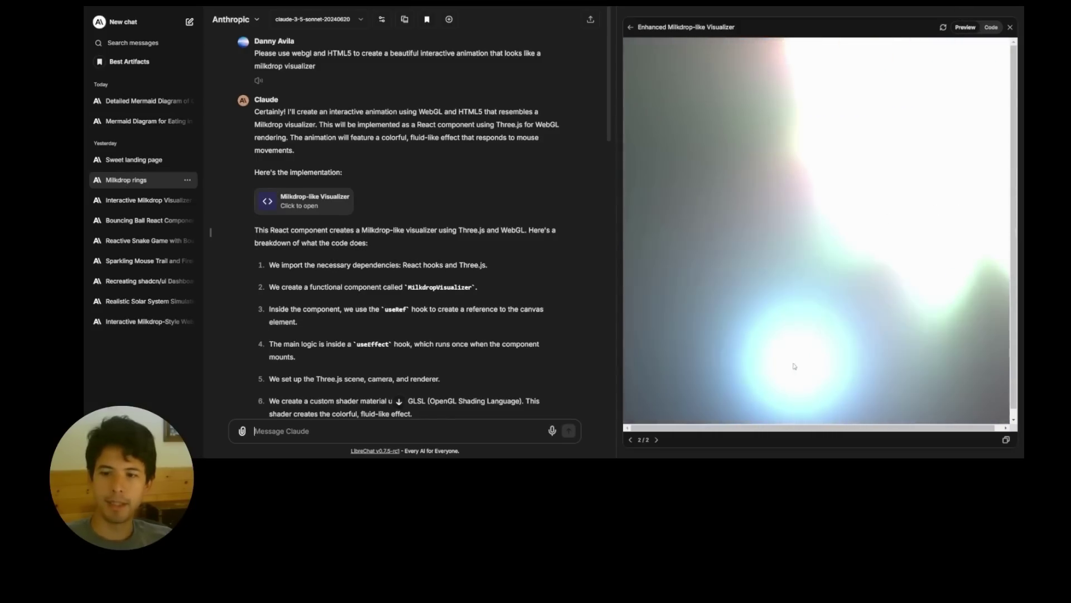
# Step: Switch the Milkdrop rings artifact to version 1/2, reload it, and widen its preview
pyautogui.click(630, 439)
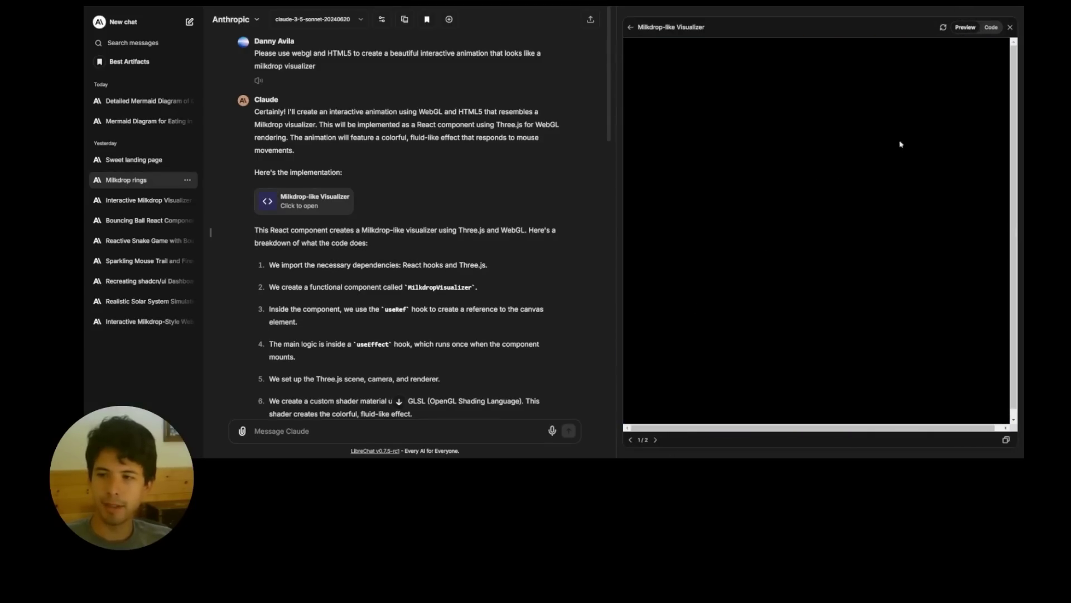
pyautogui.click(943, 27)
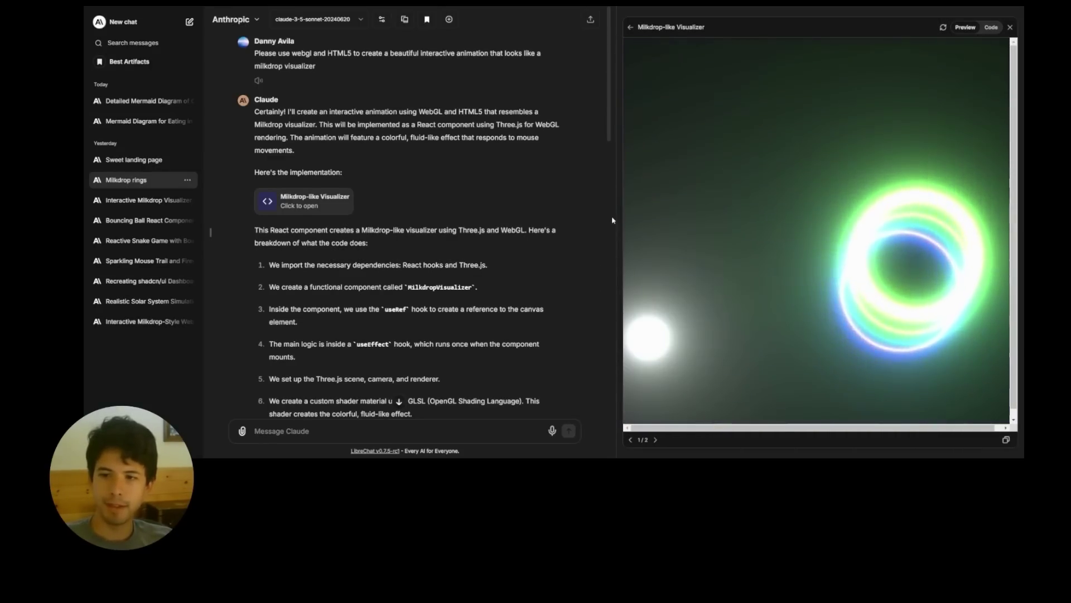
pyautogui.moveTo(615, 216)
pyautogui.mouseDown()
pyautogui.moveTo(387, 220)
pyautogui.moveTo(597, 228)
pyautogui.mouseUp()
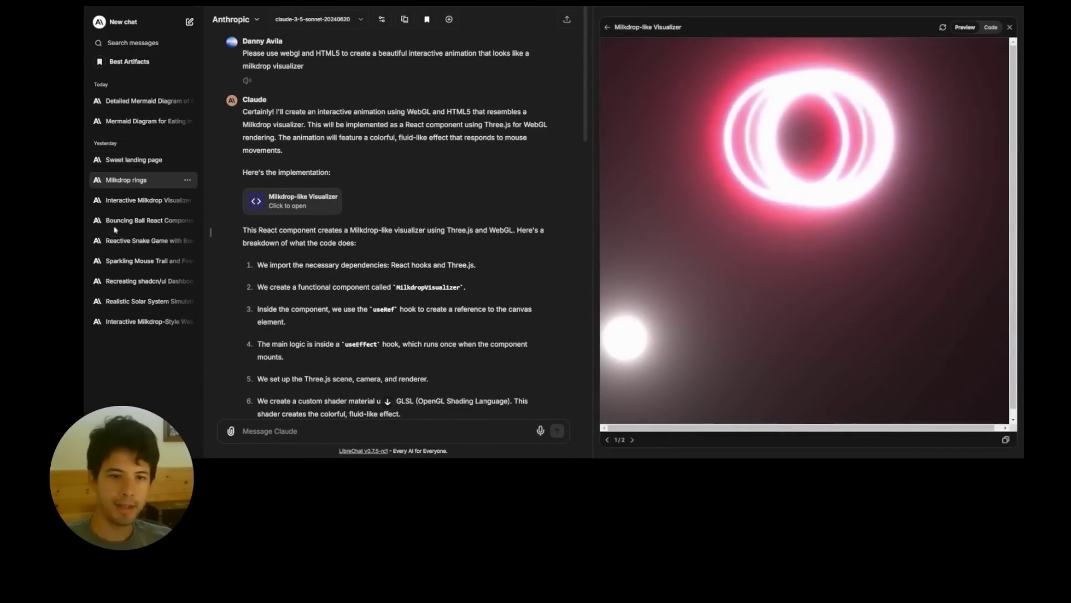
# Step: Open the shadcn/ui dashboard recreation chat and view its attached dashboard screenshot enlarged
pyautogui.click(121, 282)
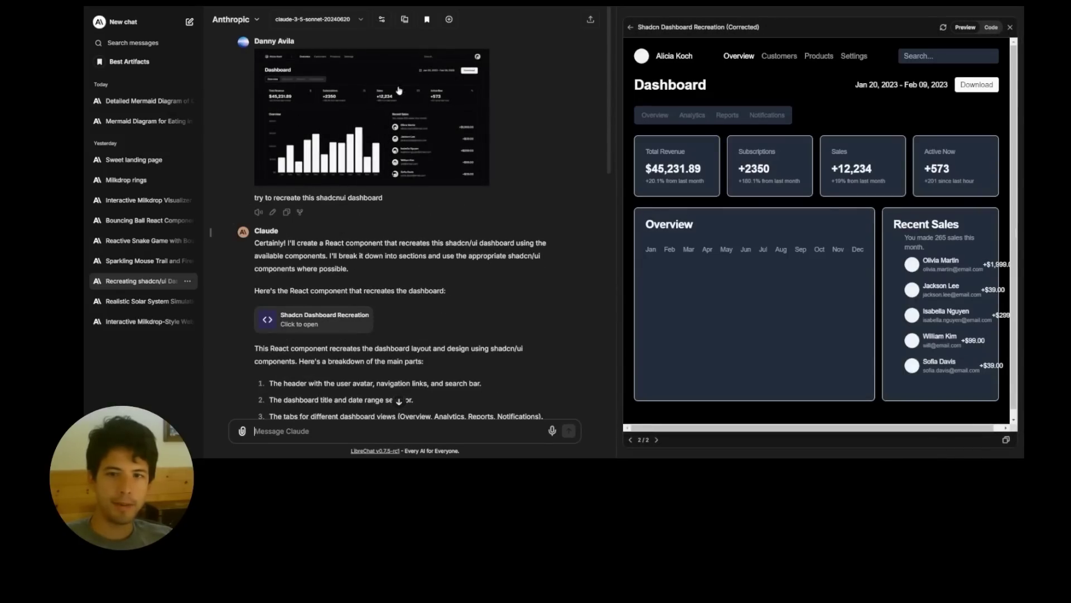
pyautogui.click(346, 115)
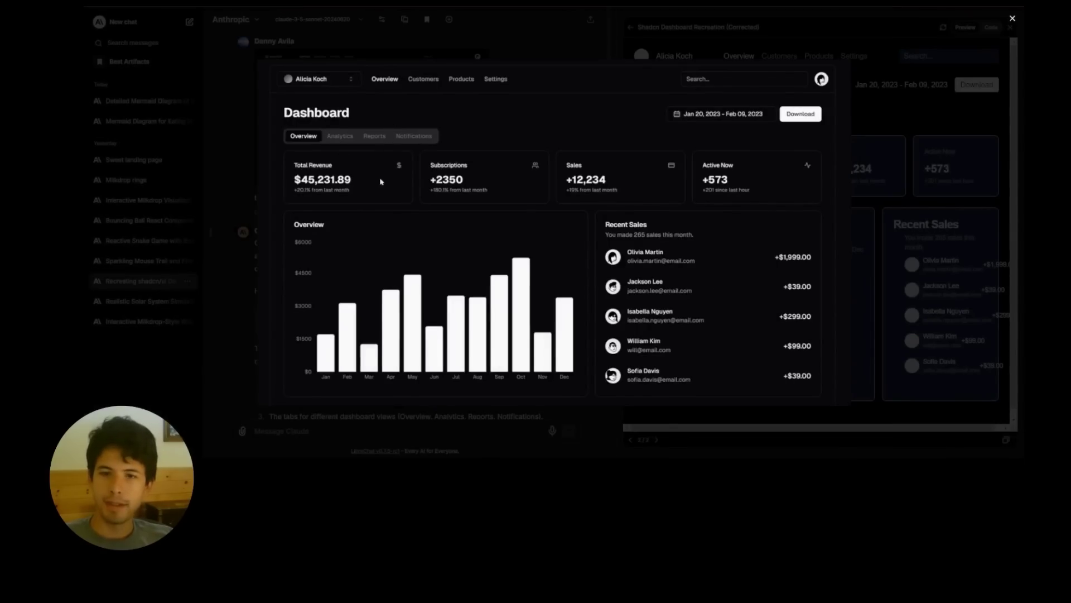
pyautogui.click(222, 129)
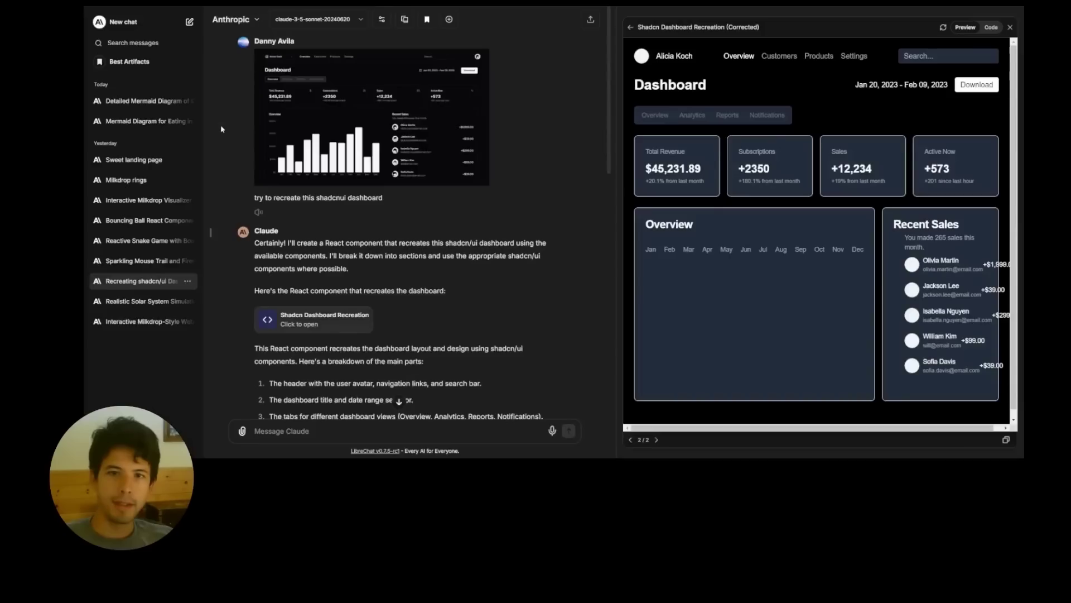
pyautogui.click(356, 118)
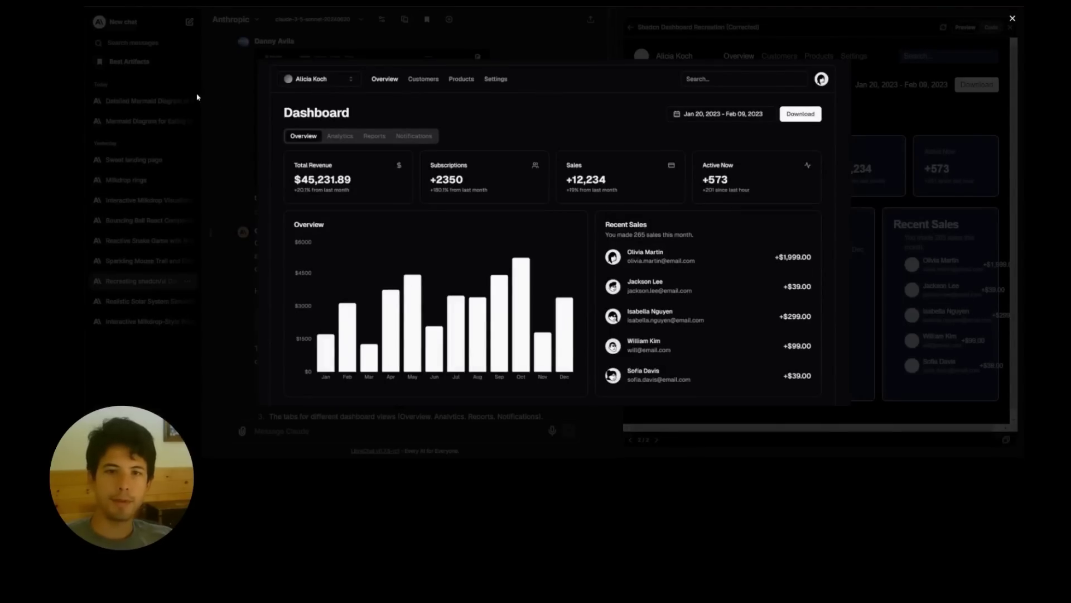
pyautogui.click(233, 89)
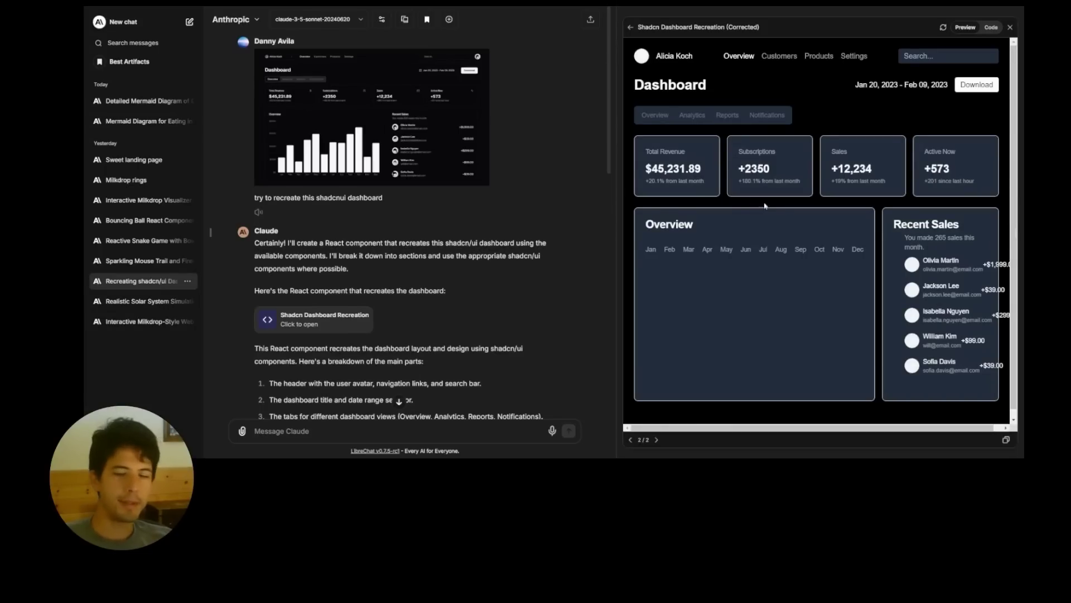
# Step: Resize the divider to give the Shadcn Dashboard Recreation (Corrected) preview more width
pyautogui.moveTo(615, 116); pyautogui.dragTo(566, 123)
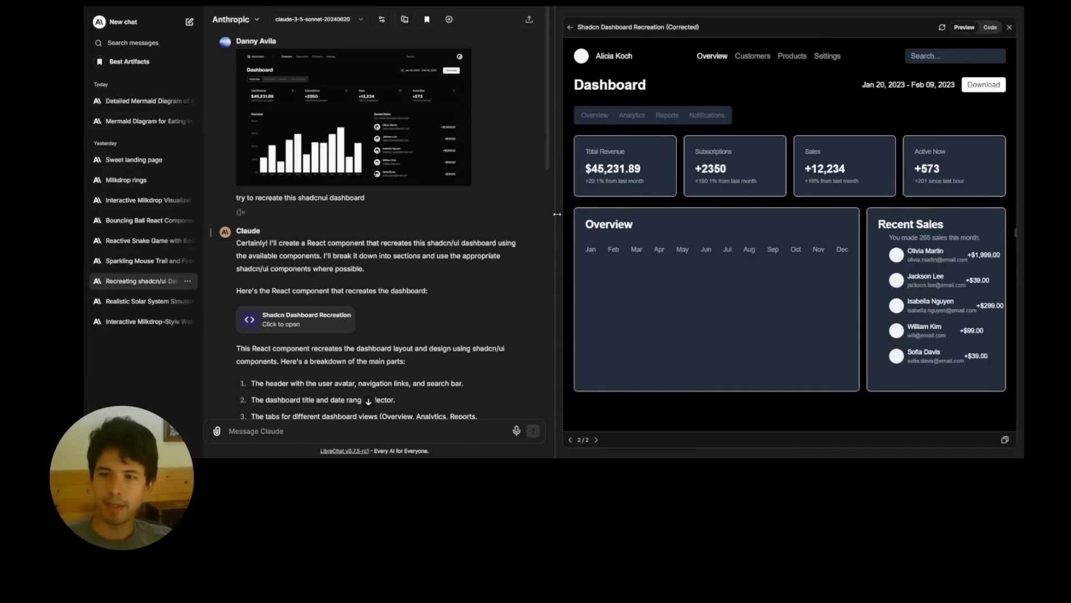
pyautogui.moveTo(556, 214); pyautogui.dragTo(389, 215)
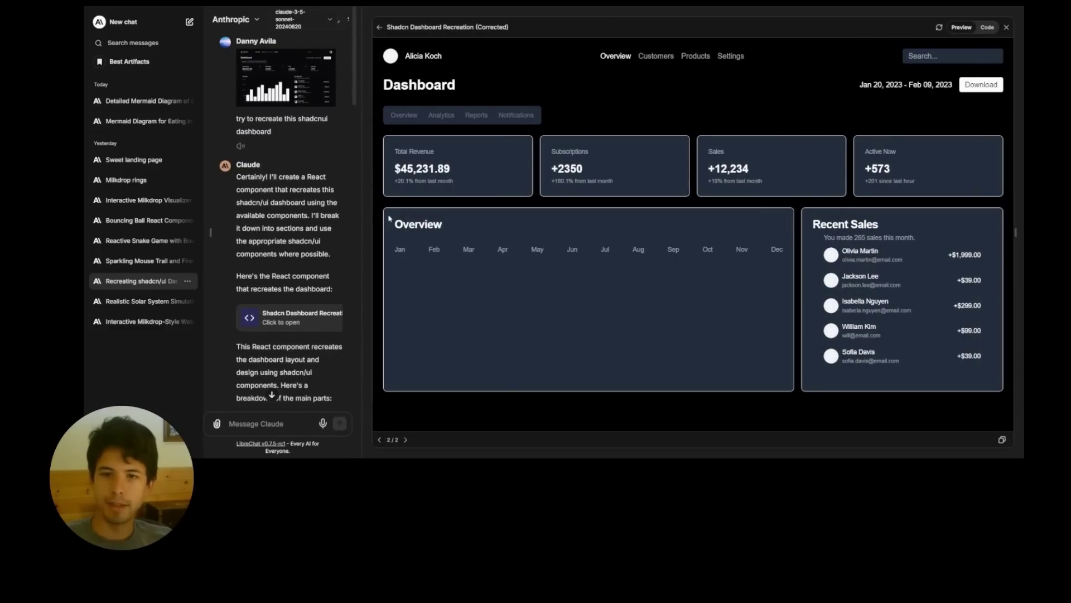
pyautogui.moveTo(360, 209); pyautogui.dragTo(502, 221)
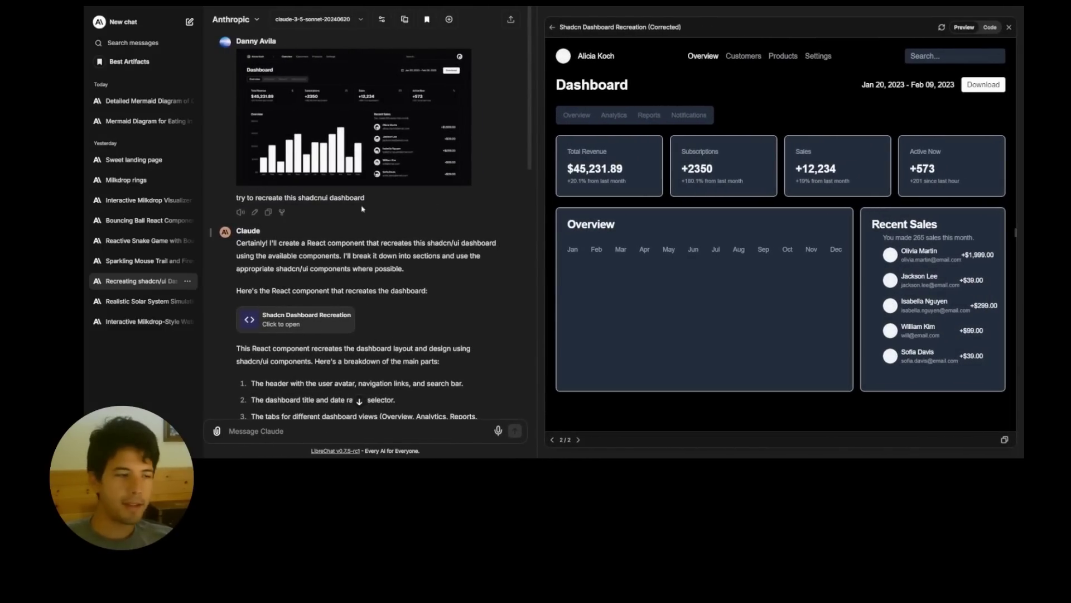
pyautogui.scroll(-15, 392, 251)
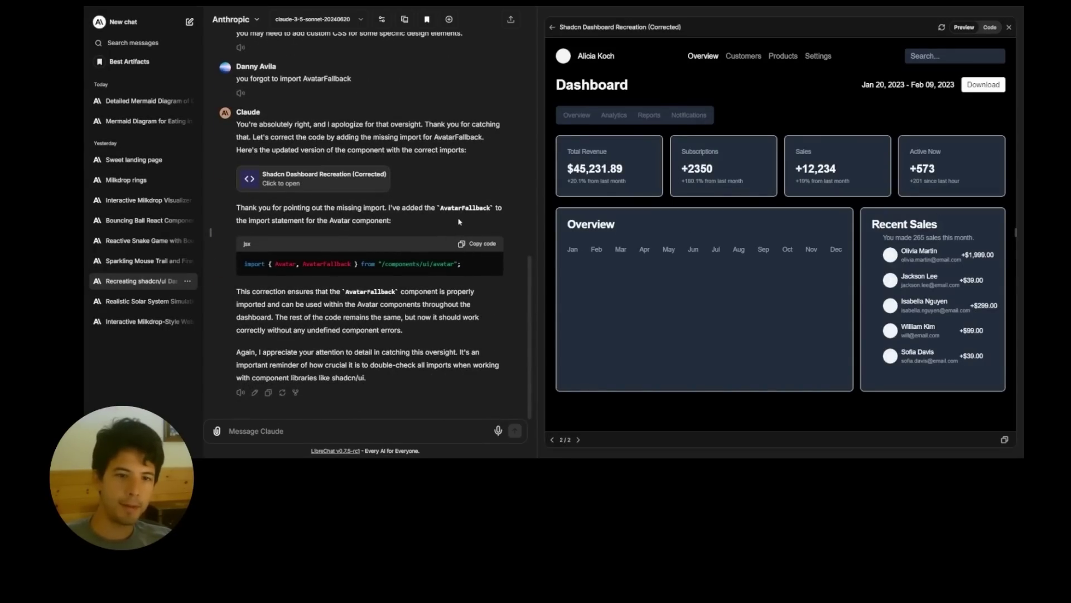
# Step: Open the Sparkling Mouse Trail chat and launch two fireworks in its preview
pyautogui.click(114, 268)
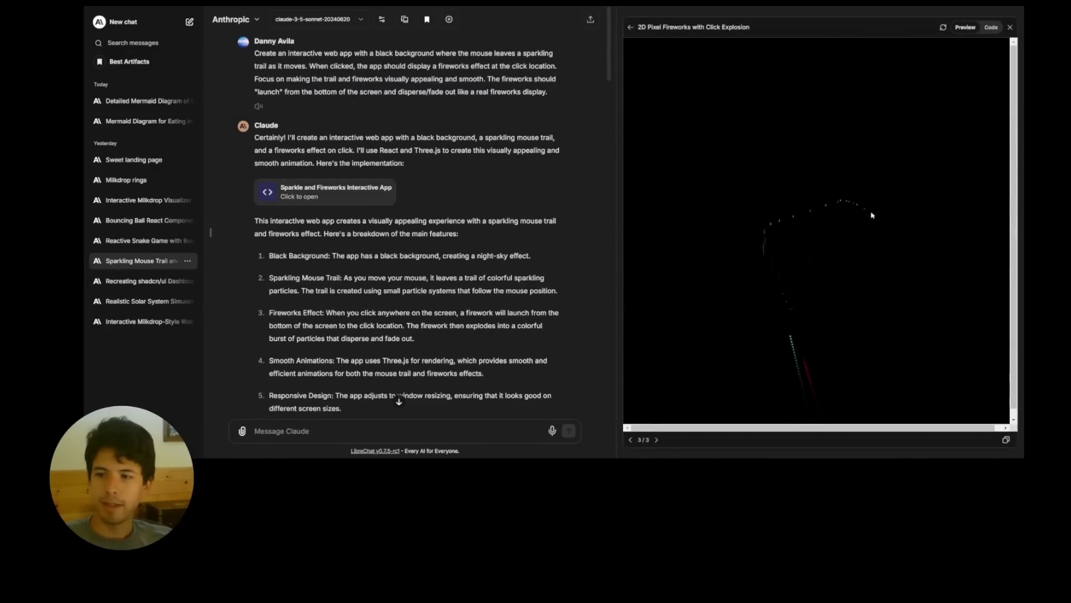
pyautogui.click(877, 221)
pyautogui.click(813, 154)
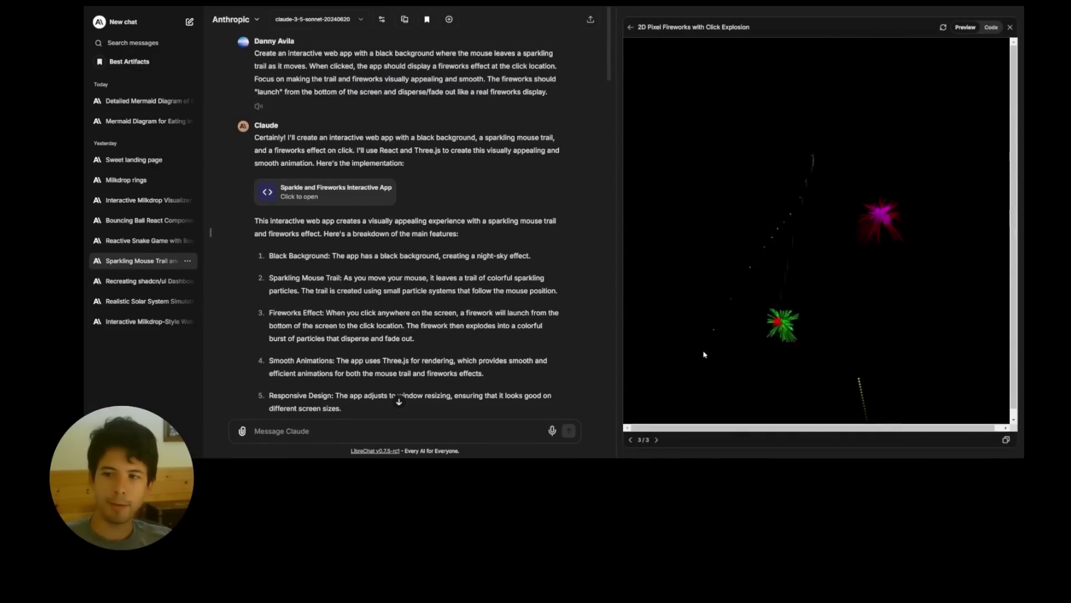
# Step: Open the Snake Game chat, restart it, and steer the snake with arrow keys until Game Over at score 2
pyautogui.click(125, 241)
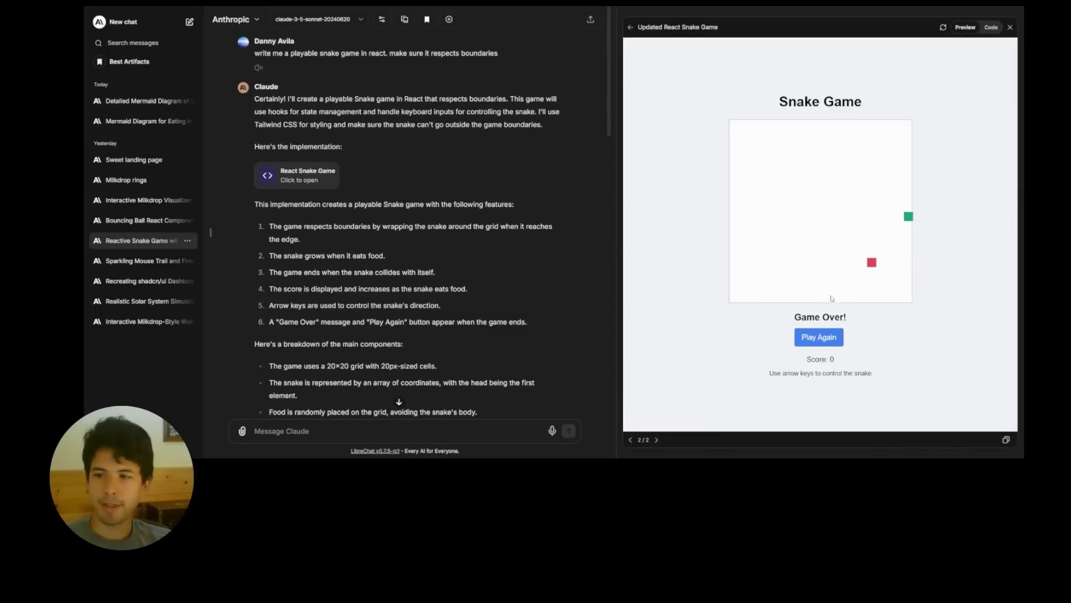
pyautogui.click(819, 335)
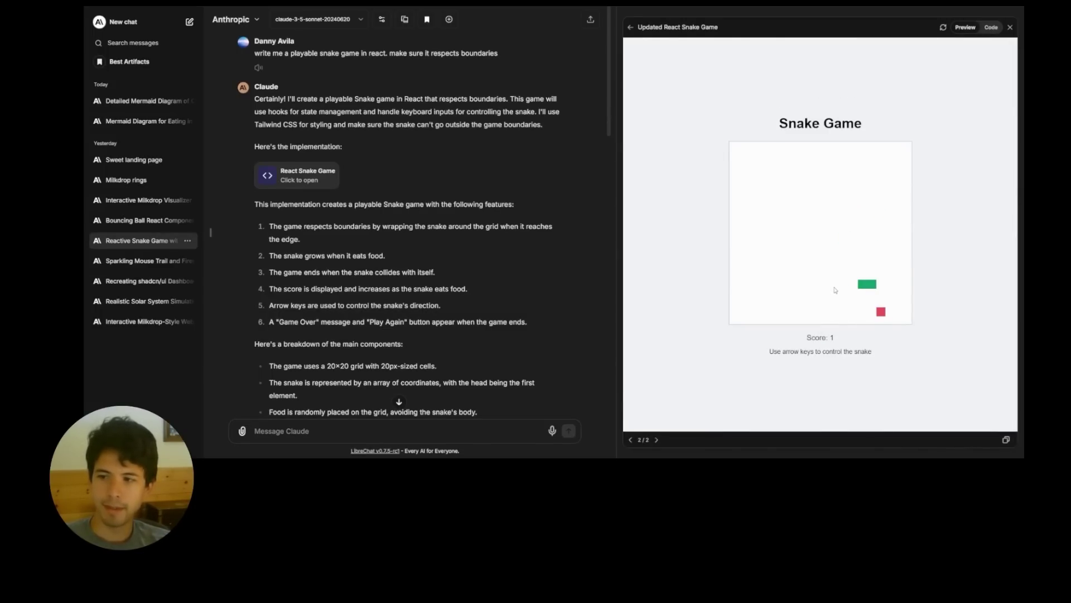
pyautogui.press('Up')
pyautogui.press('Right')
pyautogui.press('Down')
pyautogui.press('Left')
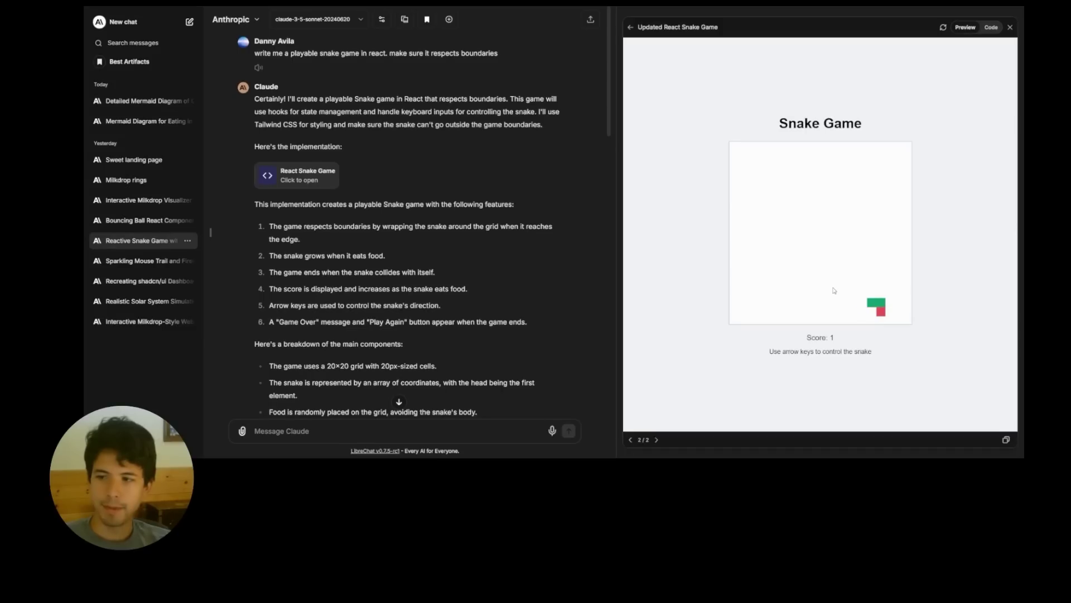
pyautogui.press('Down')
pyautogui.press('Right')
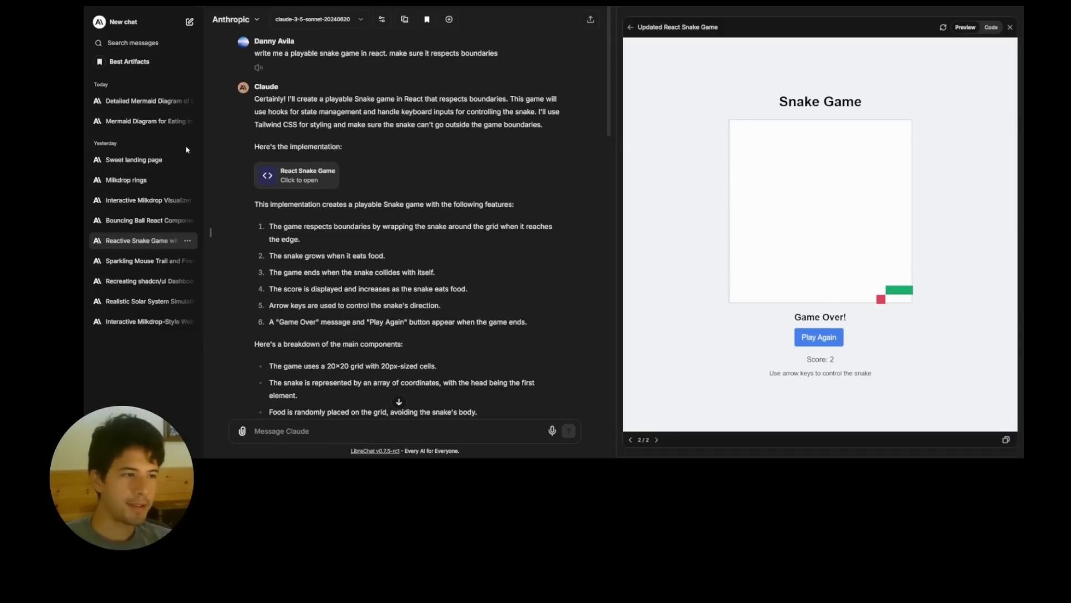
# Step: Open the Bouncing Ball chat and step its simulation from version 1 up to 5 of 7
pyautogui.click(148, 222)
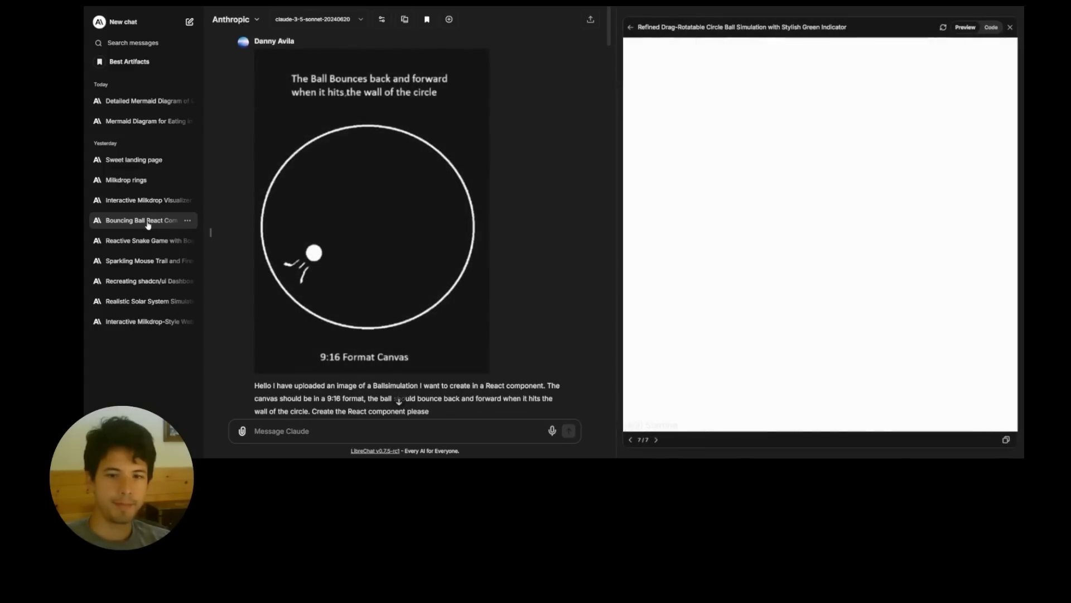
pyautogui.click(655, 439)
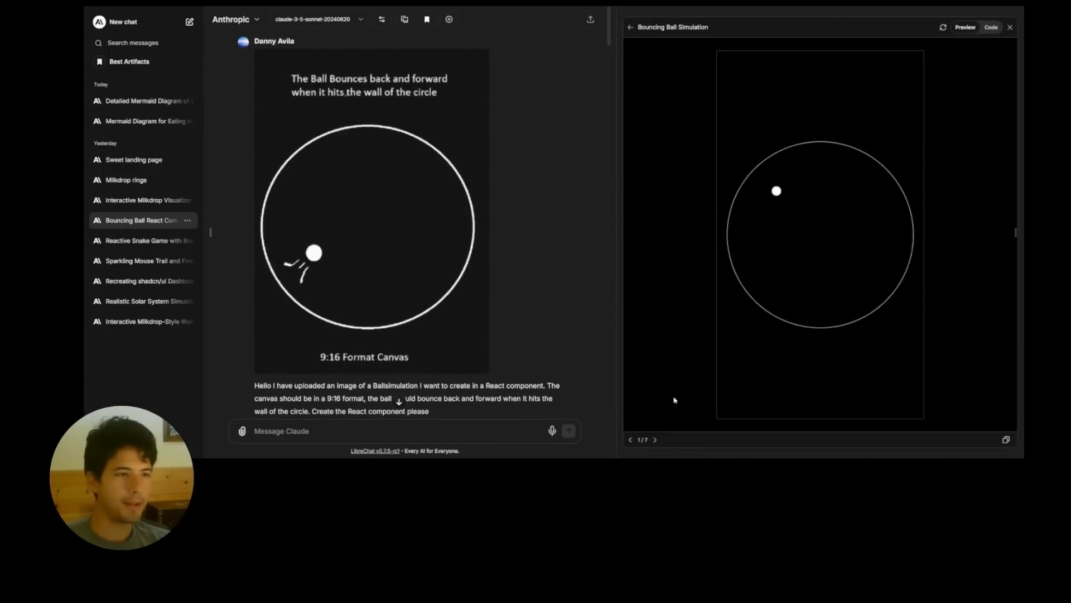
pyautogui.click(657, 441)
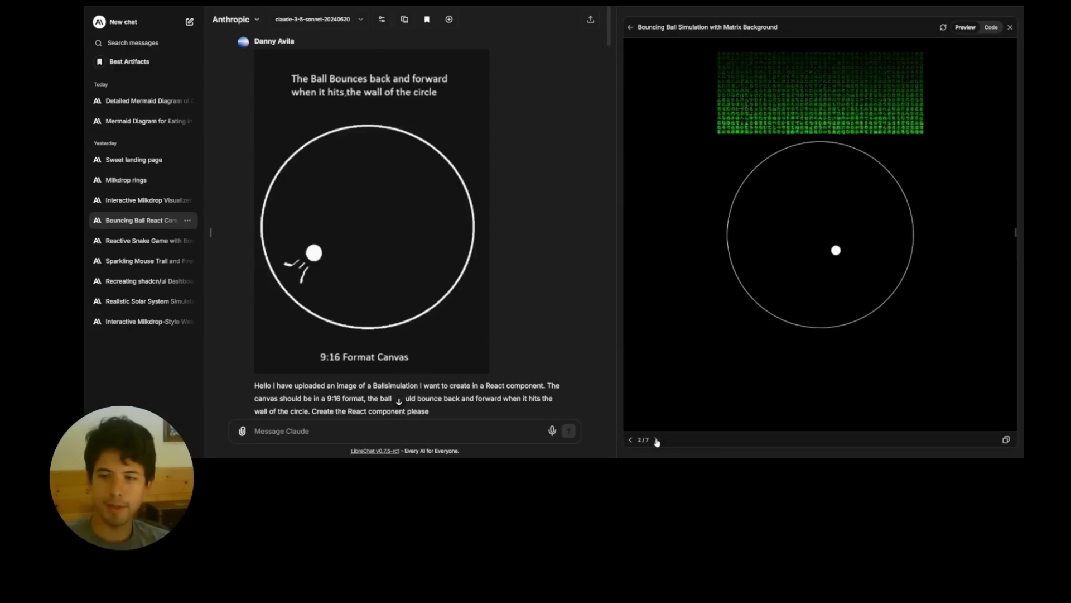
pyautogui.click(657, 441)
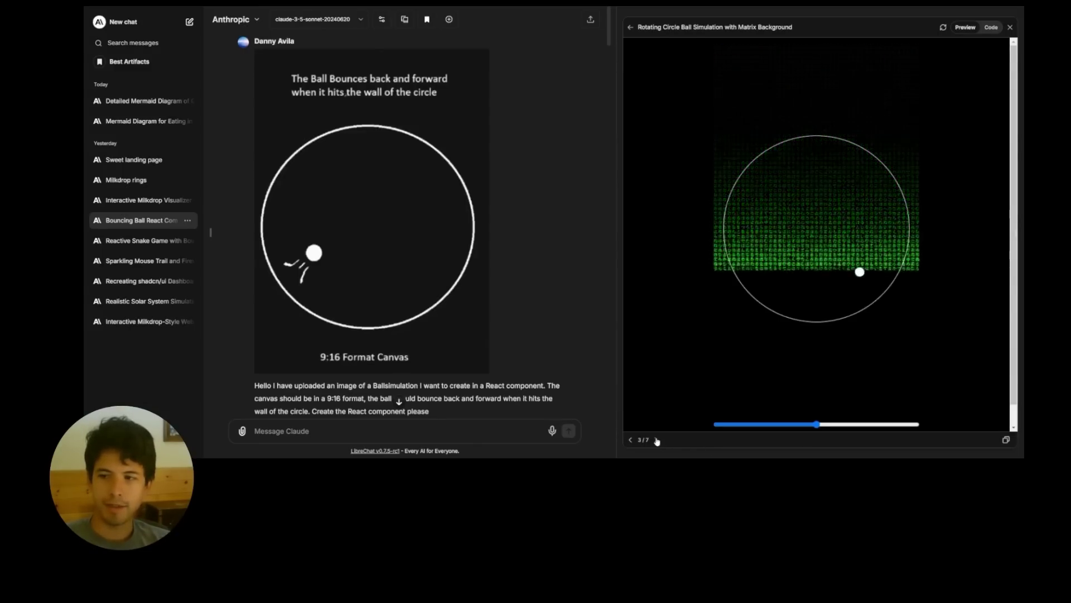
pyautogui.click(657, 440)
pyautogui.click(657, 440)
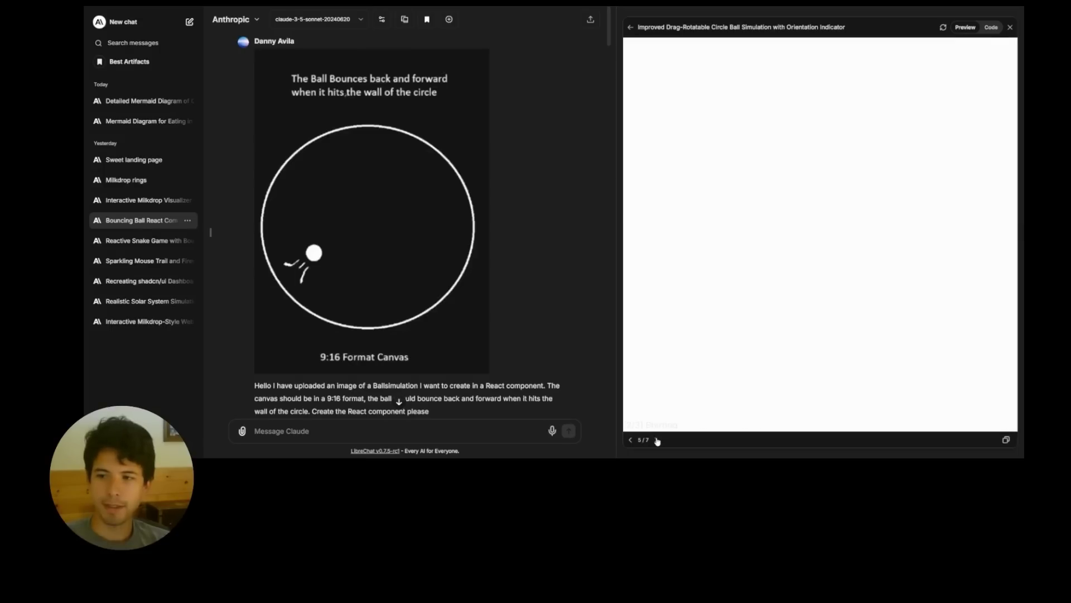
# Step: Rotate the circle, advance to version 6/7 (Prominent Orientation Indicator), and reload the preview
pyautogui.moveTo(844, 296); pyautogui.dragTo(860, 208)
pyautogui.click(656, 440)
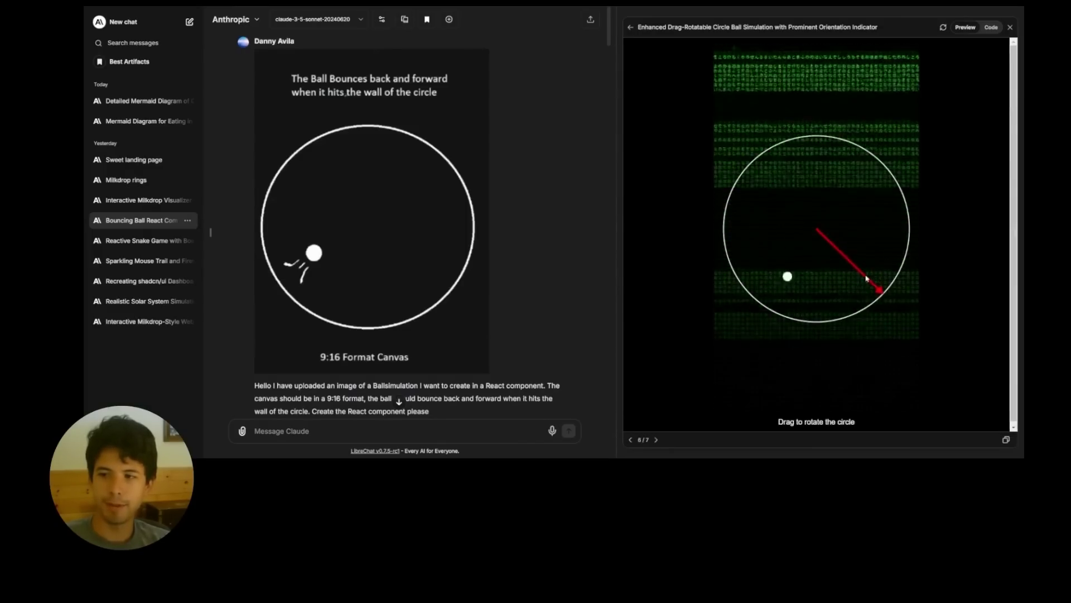
pyautogui.scroll(-15, 551, 278)
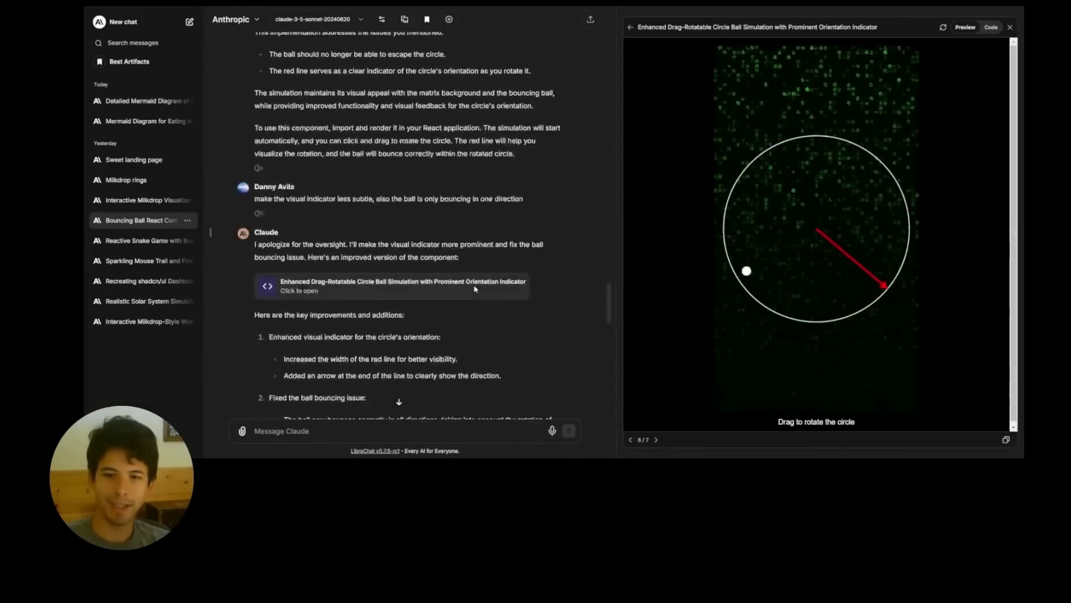
pyautogui.scroll(-20, 342, 161)
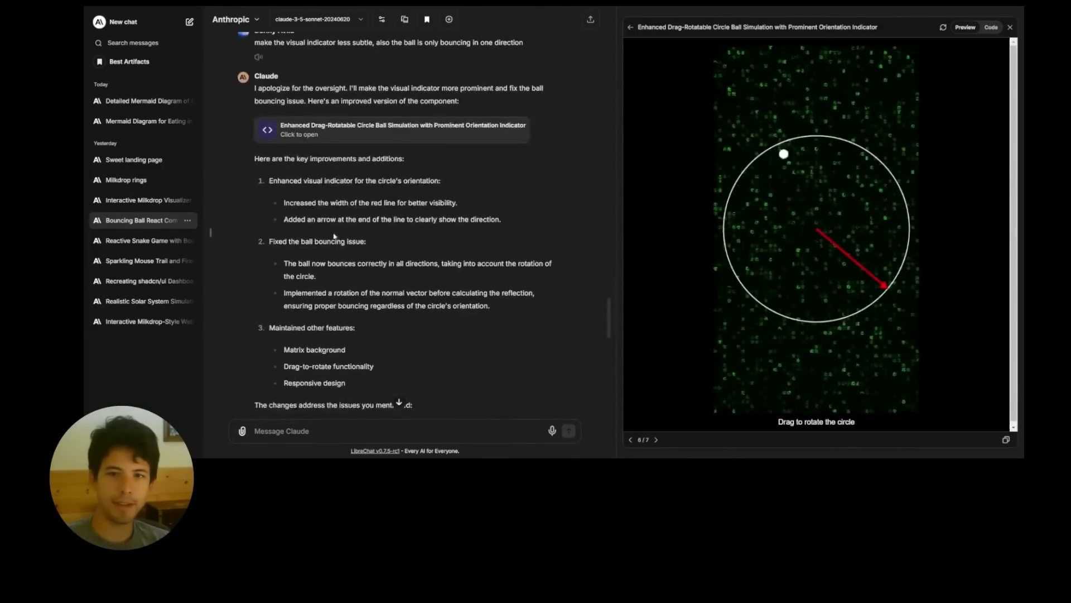
pyautogui.scroll(-5, 336, 247)
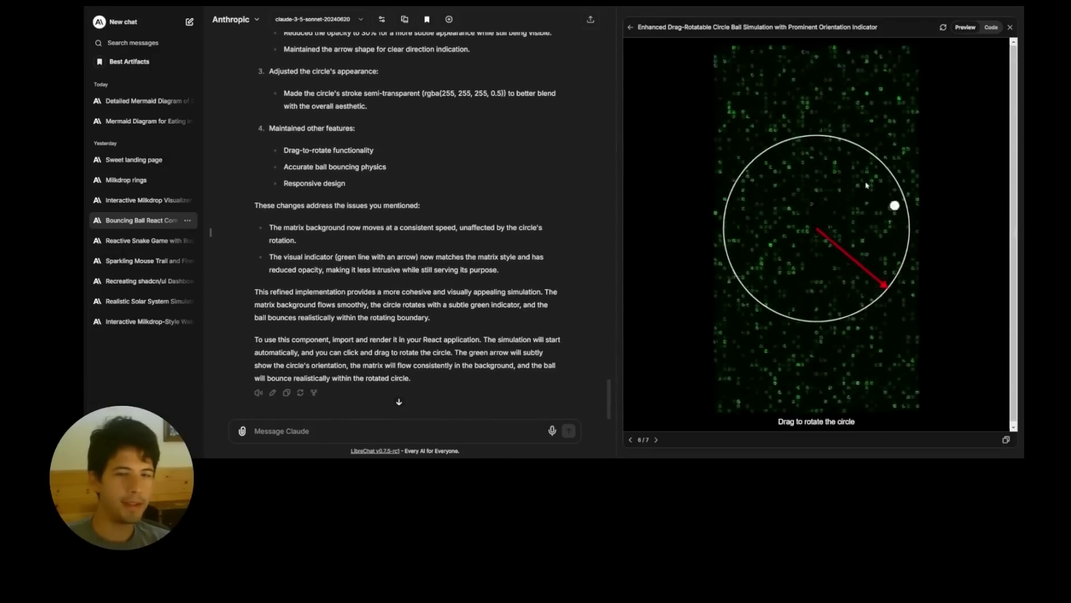
pyautogui.click(944, 27)
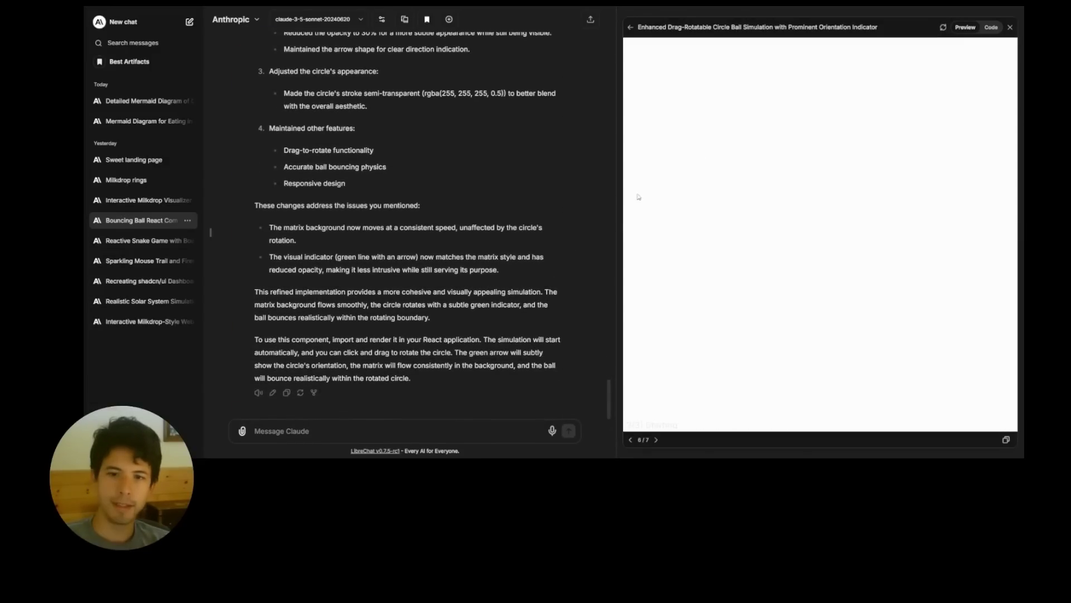
pyautogui.scroll(4, 344, 320)
pyautogui.scroll(9, 344, 320)
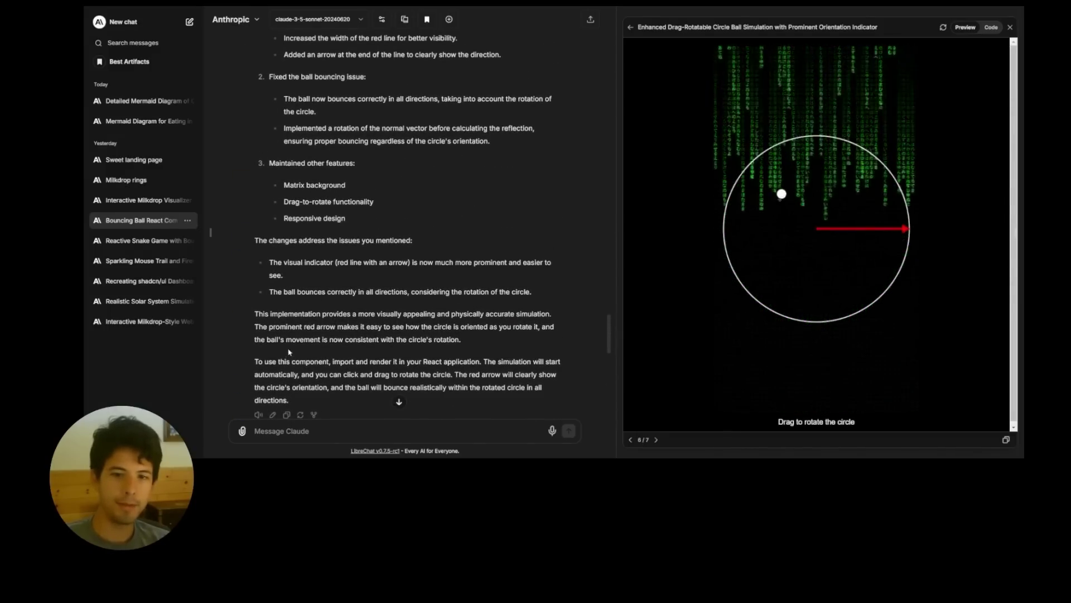
pyautogui.scroll(-7, 382, 147)
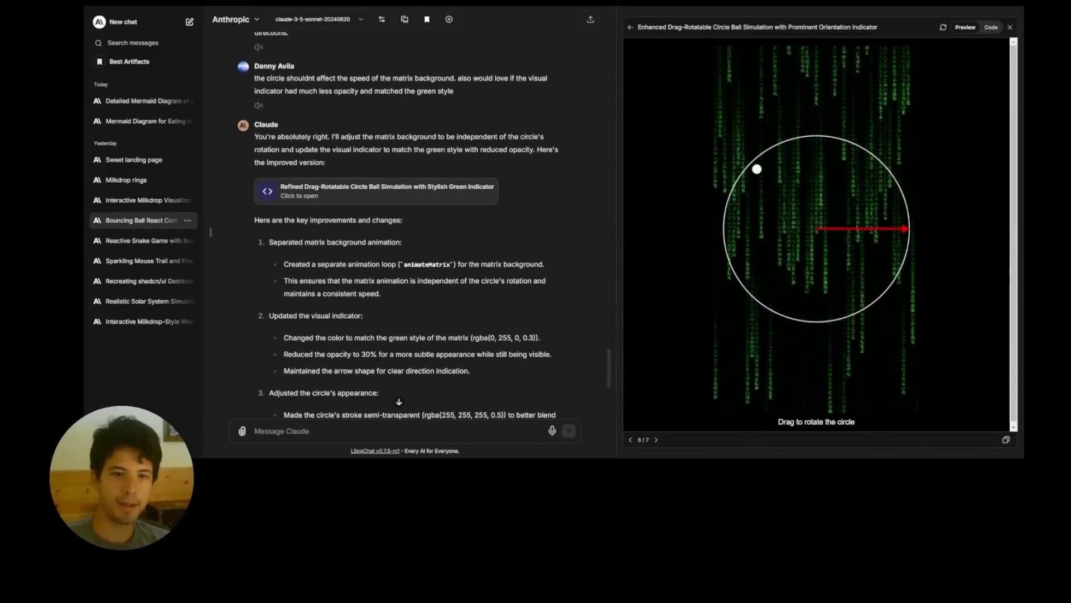
# Step: Open the eating-in-public Mermaid chat and pan and zoom through its Humorous Flowchart from Start: Hungry in Public
pyautogui.click(136, 121)
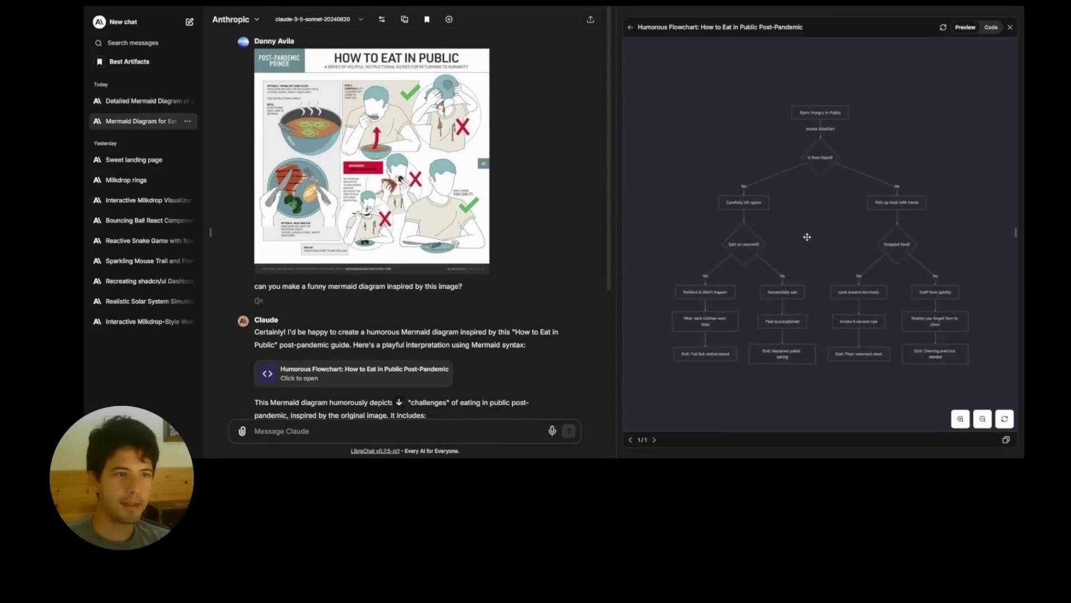
pyautogui.moveTo(797, 221); pyautogui.dragTo(812, 191)
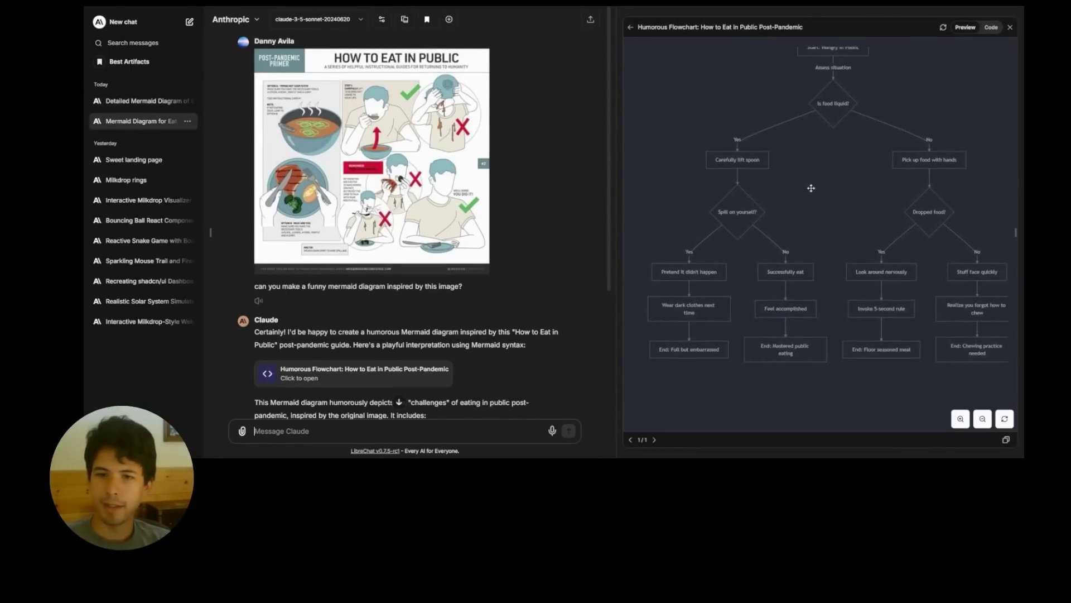
pyautogui.scroll(3, 848, 245)
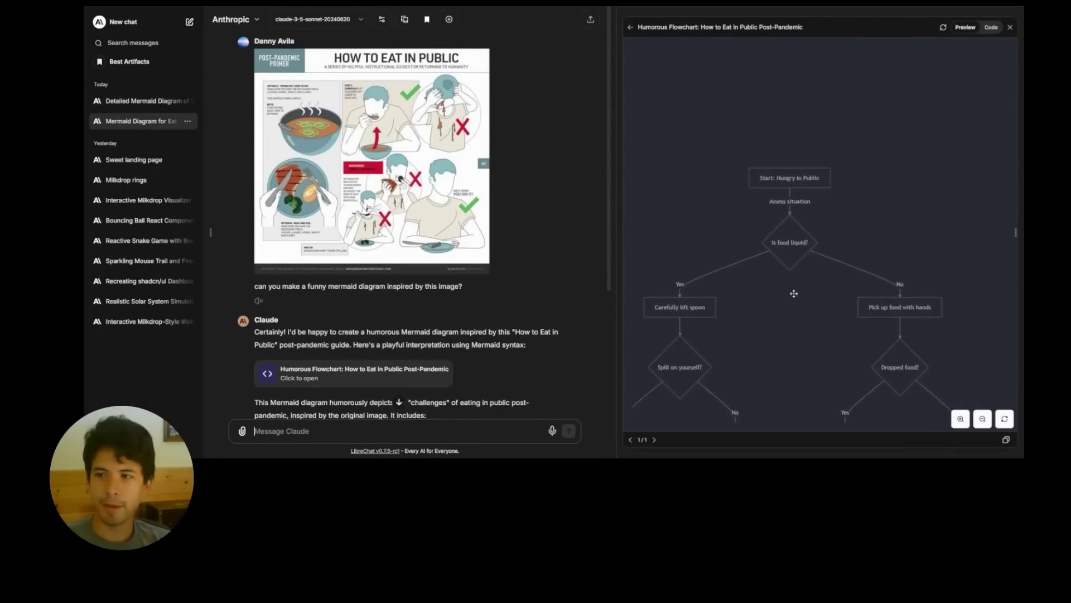
pyautogui.moveTo(851, 298); pyautogui.dragTo(840, 184)
pyautogui.scroll(-3, 447, 306)
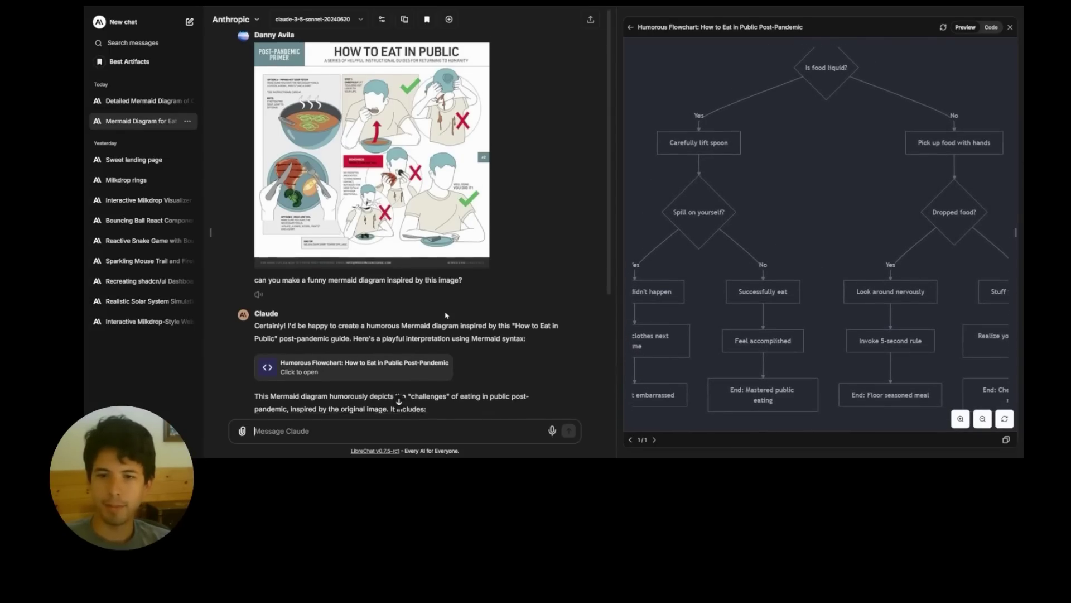
pyautogui.scroll(-3, 834, 236)
pyautogui.scroll(5, 772, 313)
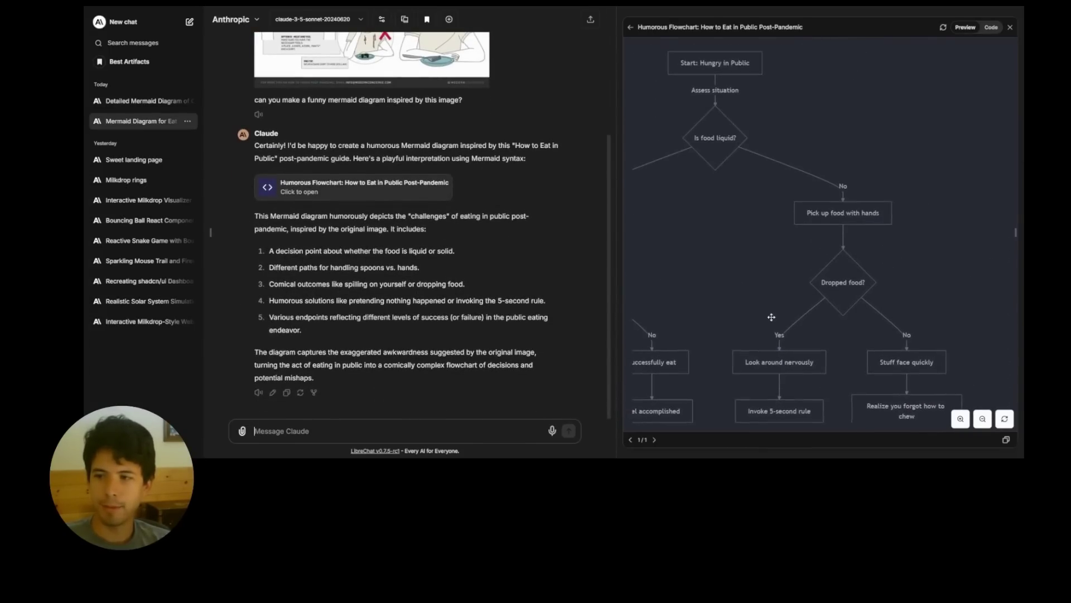
pyautogui.moveTo(858, 294); pyautogui.dragTo(852, 236)
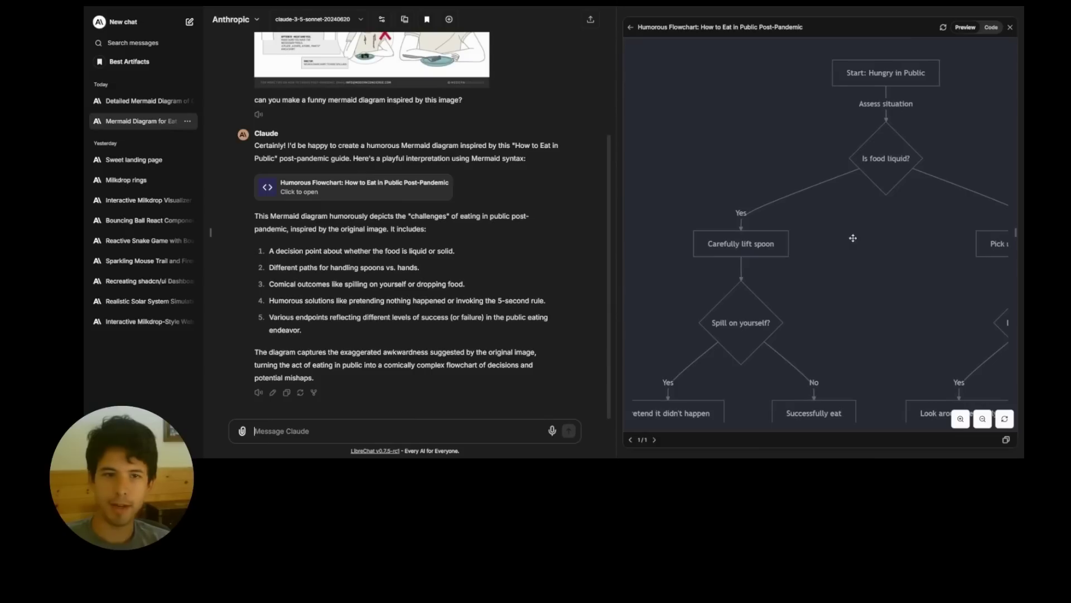
# Step: Look over the query route diagram chat's flowchart, then start a new empty chat
pyautogui.click(137, 100)
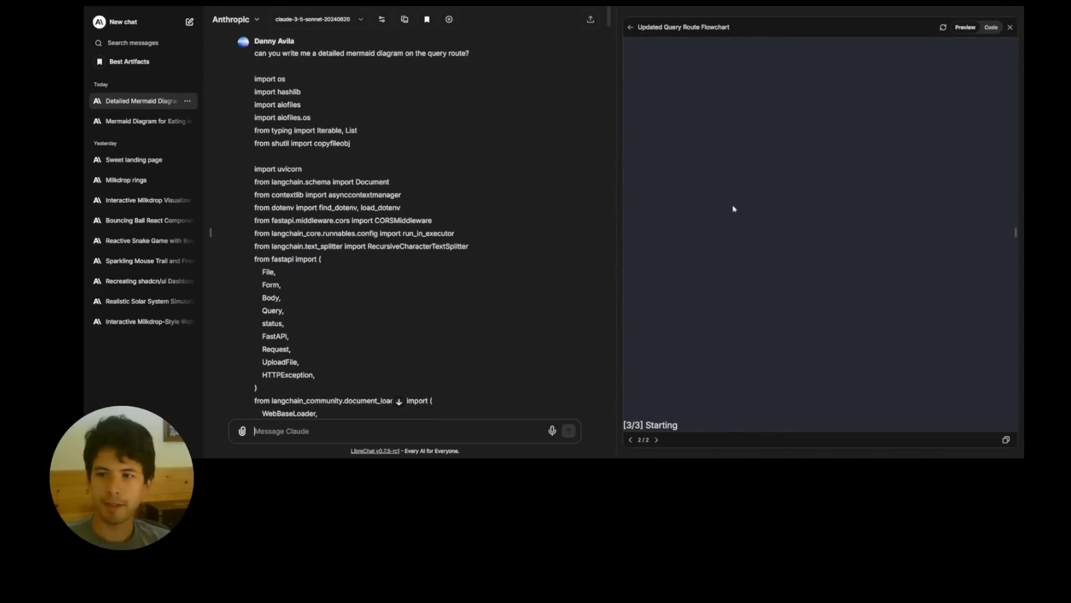
pyautogui.moveTo(769, 182); pyautogui.dragTo(791, 223)
pyautogui.scroll(5, 801, 228)
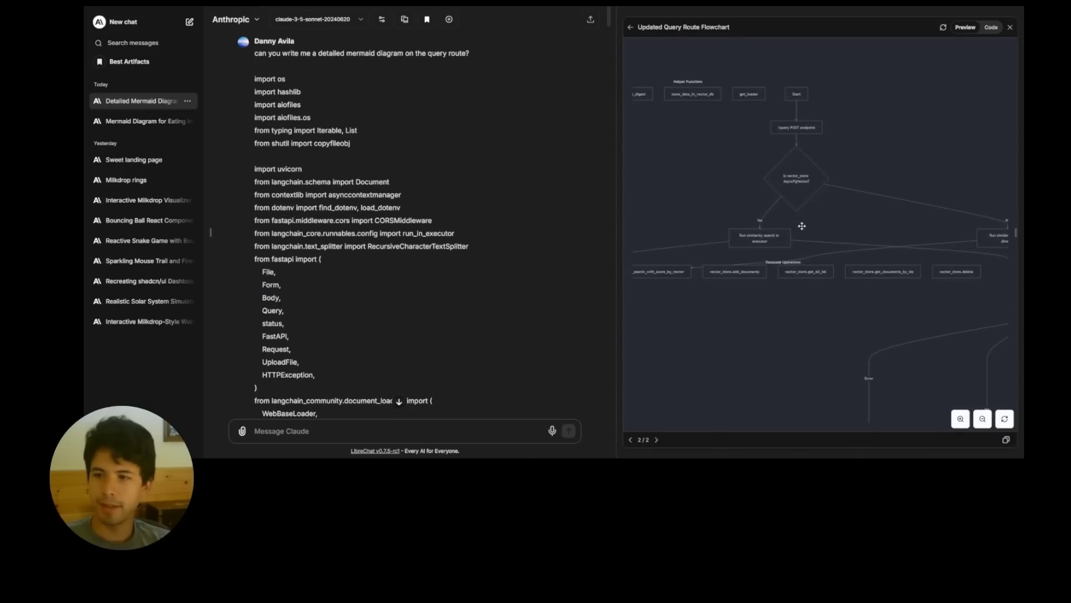
pyautogui.scroll(-10, 802, 226)
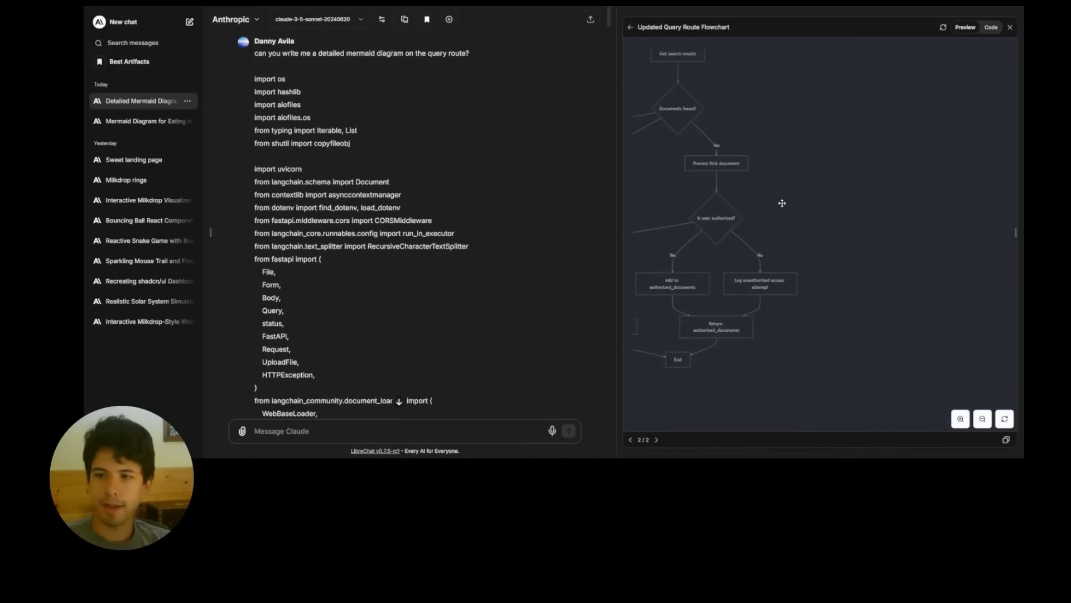
pyautogui.hscroll(-5, 781, 209)
pyautogui.scroll(2, 779, 215)
pyautogui.scroll(-5, 657, 179)
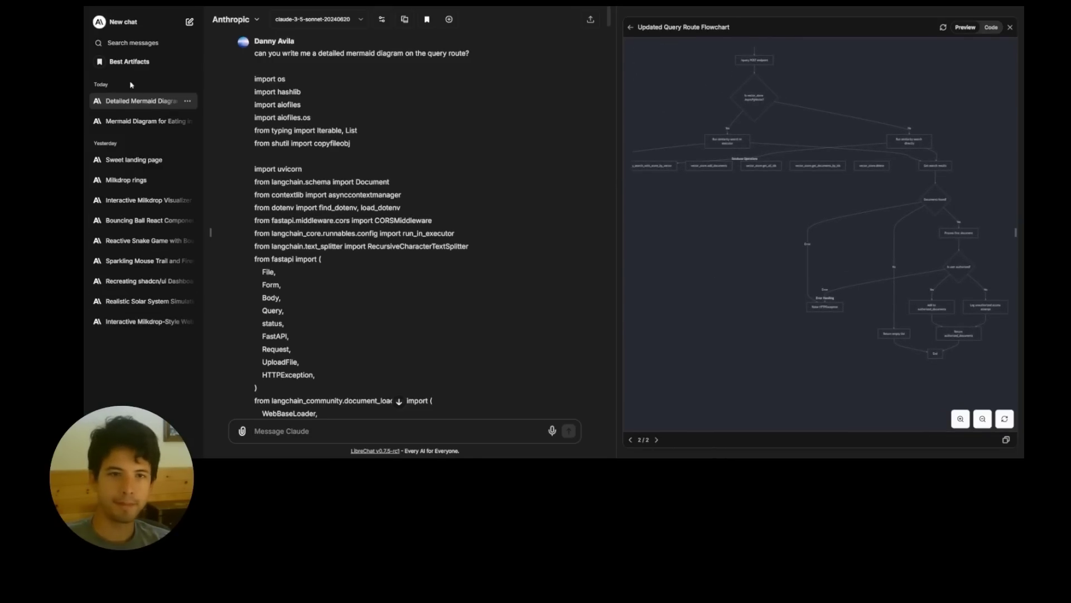
pyautogui.click(139, 23)
# Step: Open Settings from the account menu at the Beta features page for artifacts
pyautogui.click(139, 443)
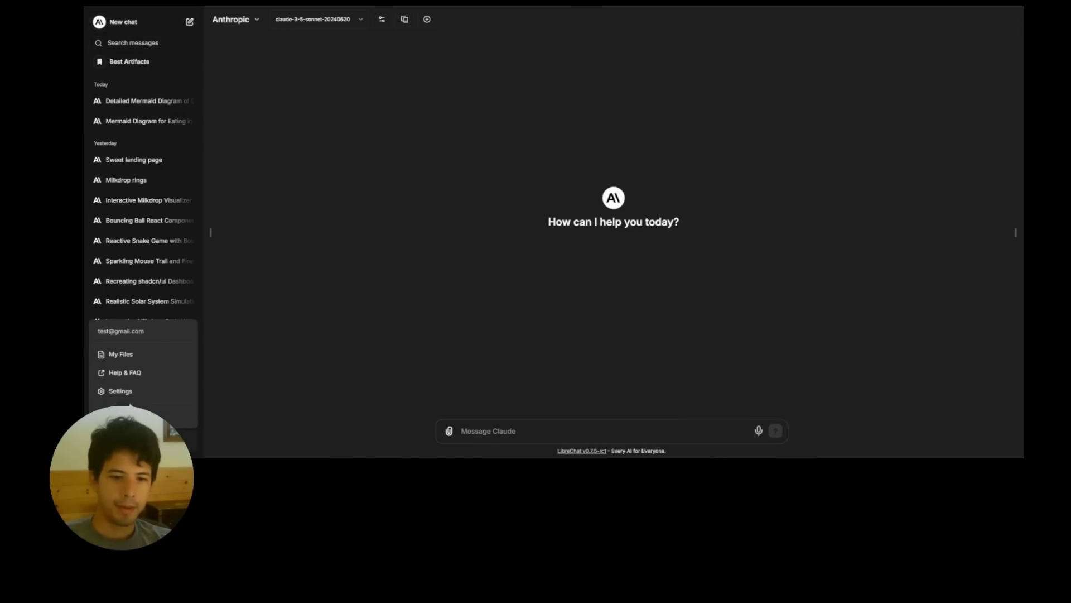
pyautogui.click(190, 390)
pyautogui.click(445, 213)
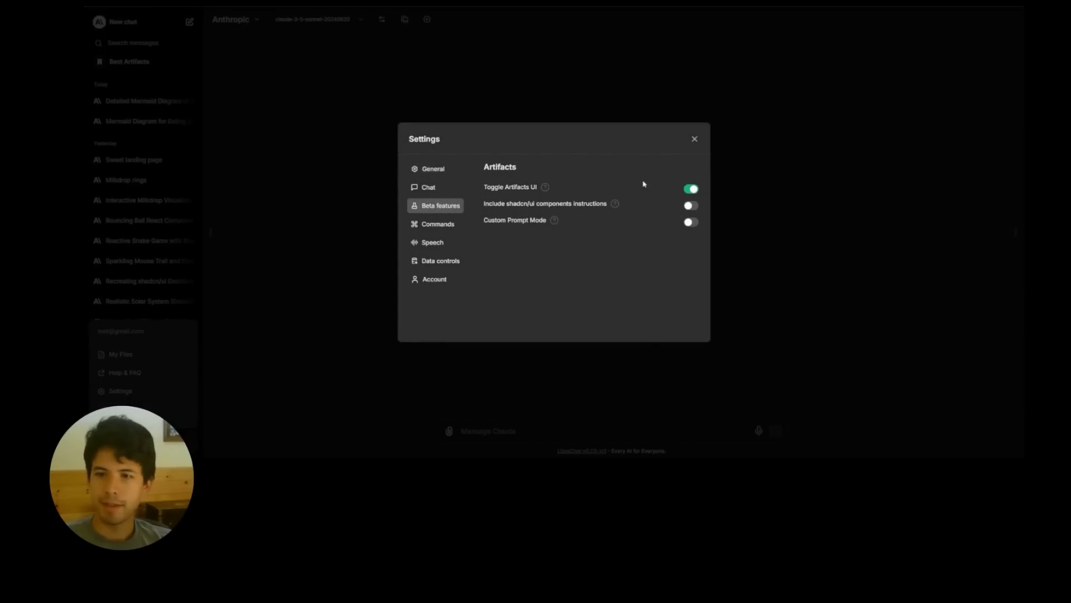
# Step: Read the Toggle Artifacts UI and Include shadcn/ui components instructions option labels
pyautogui.moveTo(499, 204); pyautogui.dragTo(629, 217)
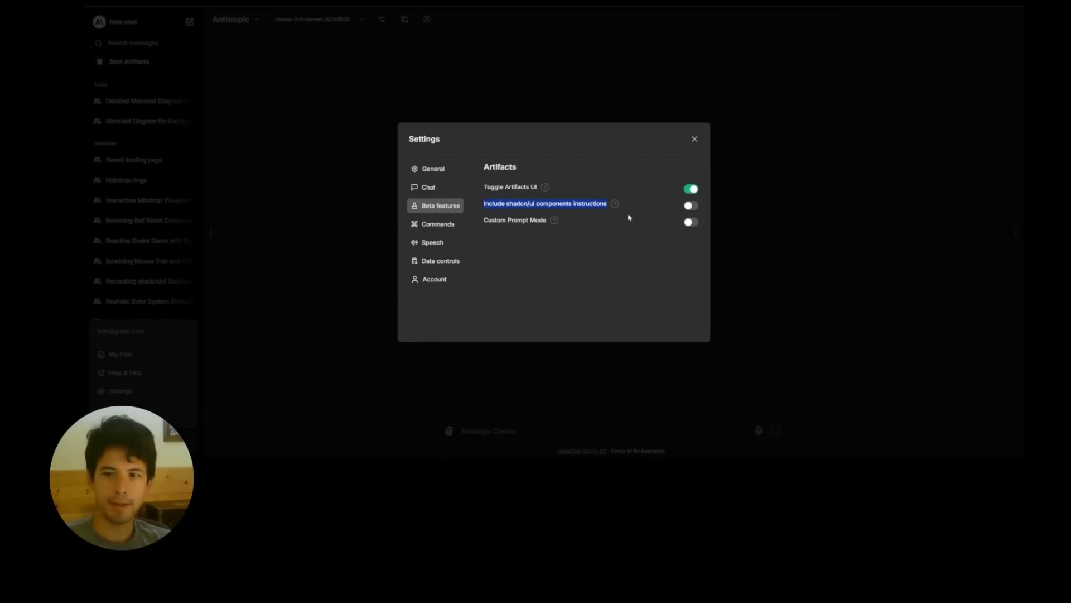
pyautogui.tripleClick(523, 187)
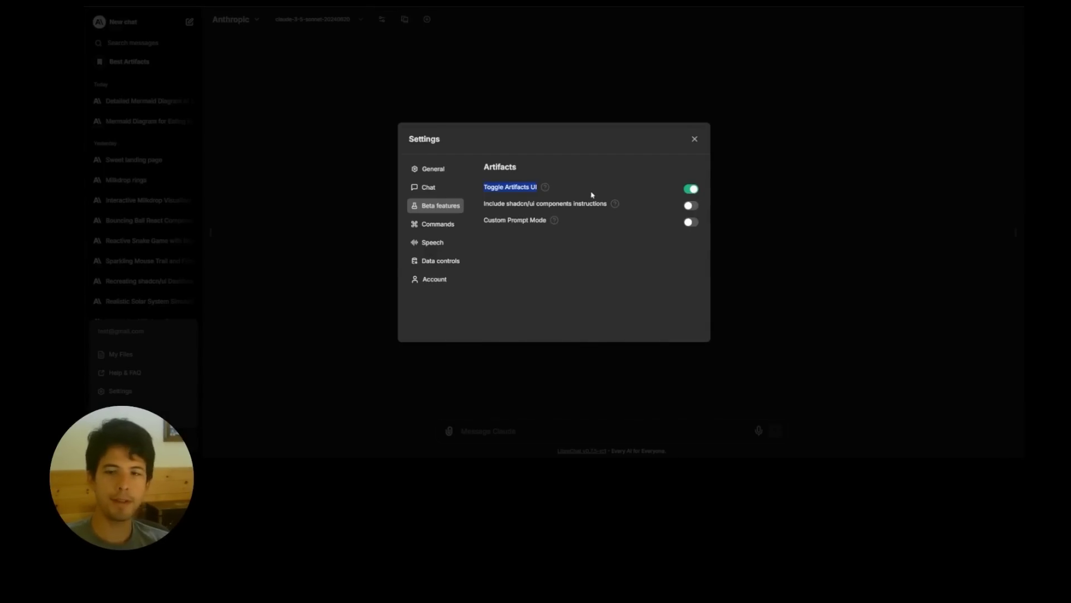
pyautogui.click(529, 190)
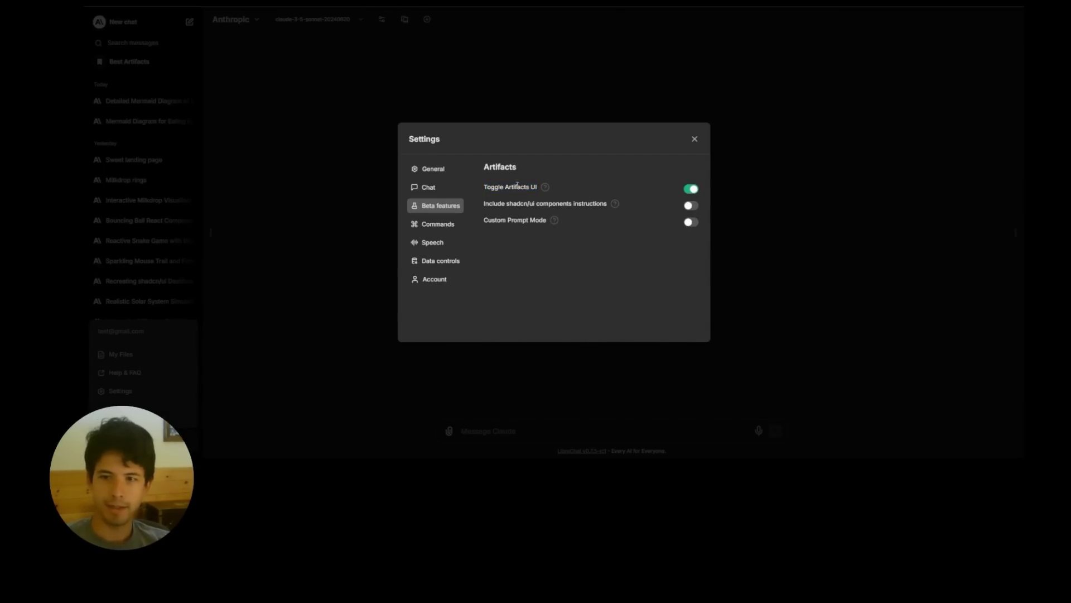
pyautogui.tripleClick(528, 190)
pyautogui.click(528, 190)
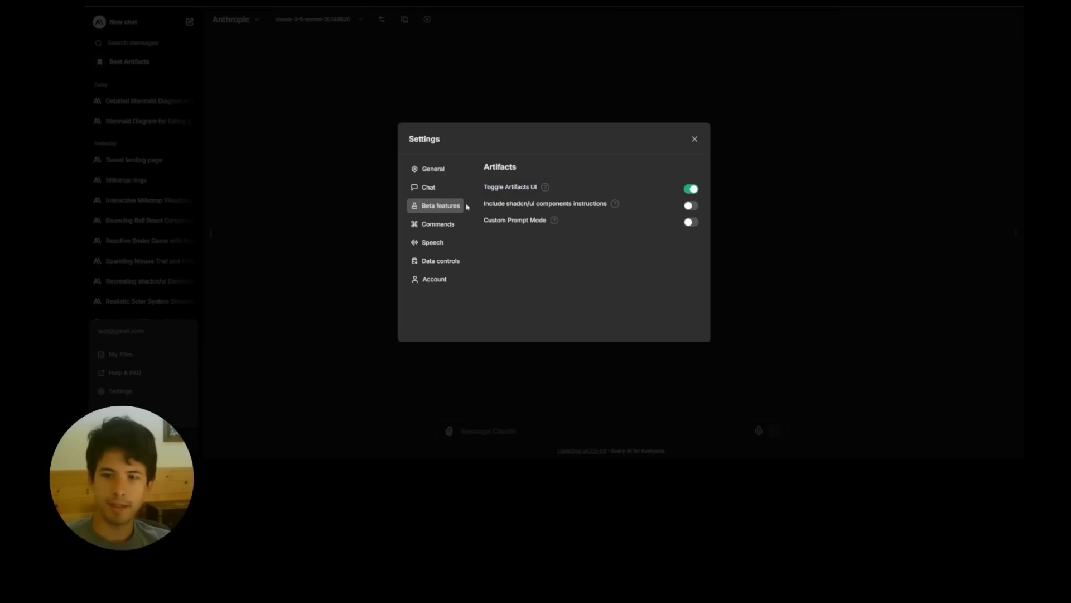
pyautogui.tripleClick(557, 204)
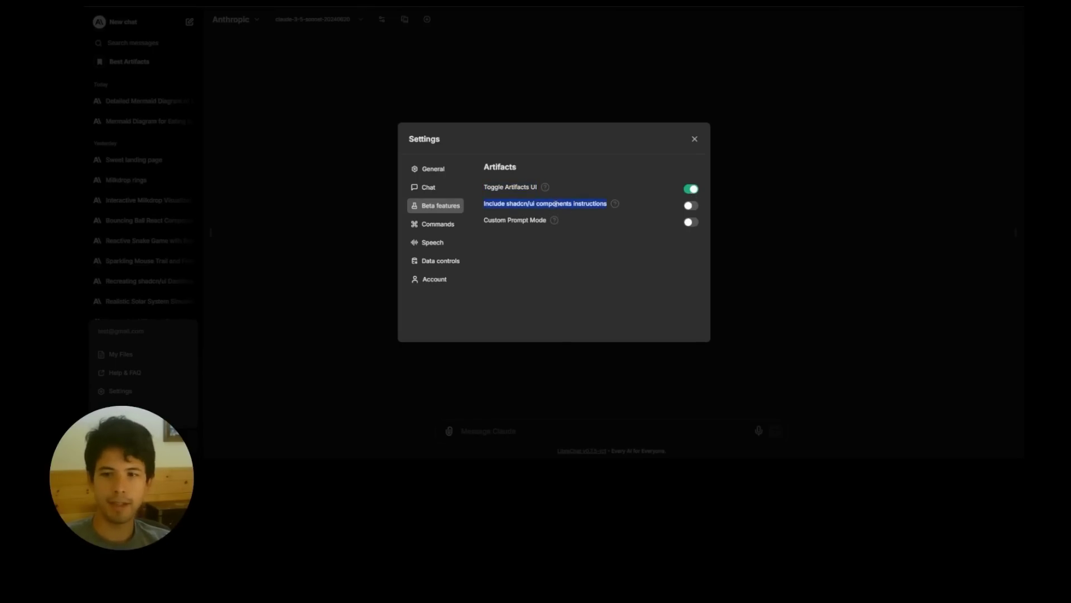
pyautogui.doubleClick(575, 204)
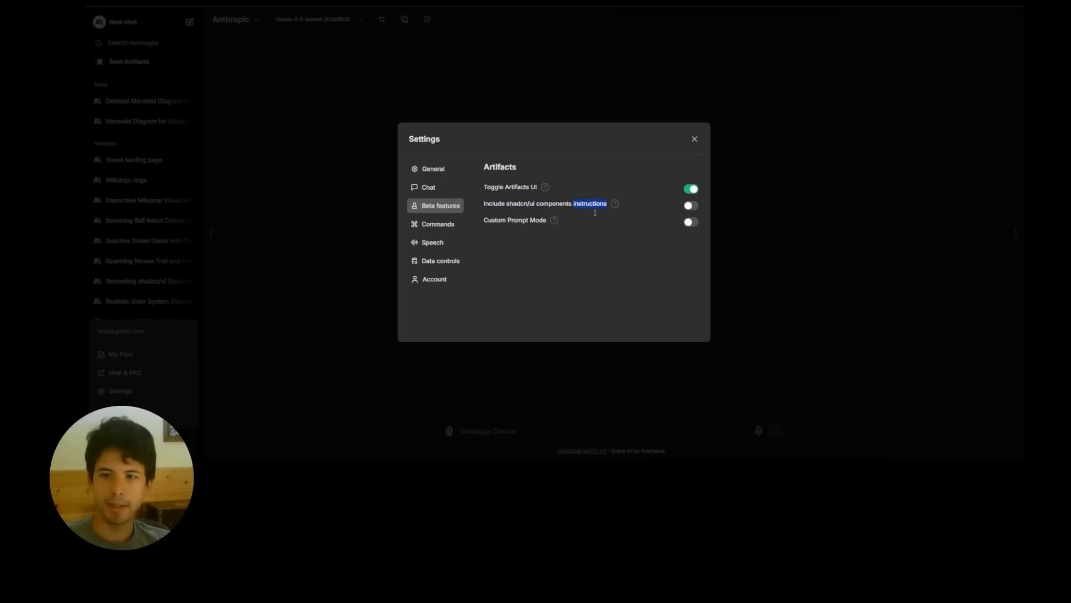
pyautogui.tripleClick(562, 203)
pyautogui.click(665, 206)
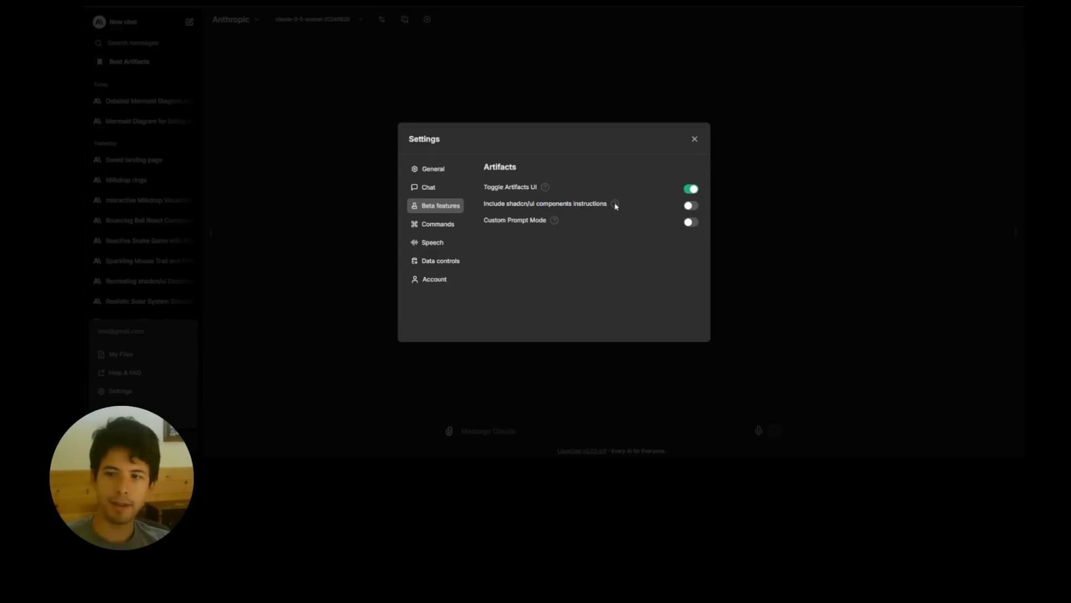
# Step: Enable Include shadcn/ui components instructions after reading its explanation, and close Settings
pyautogui.moveTo(615, 205)
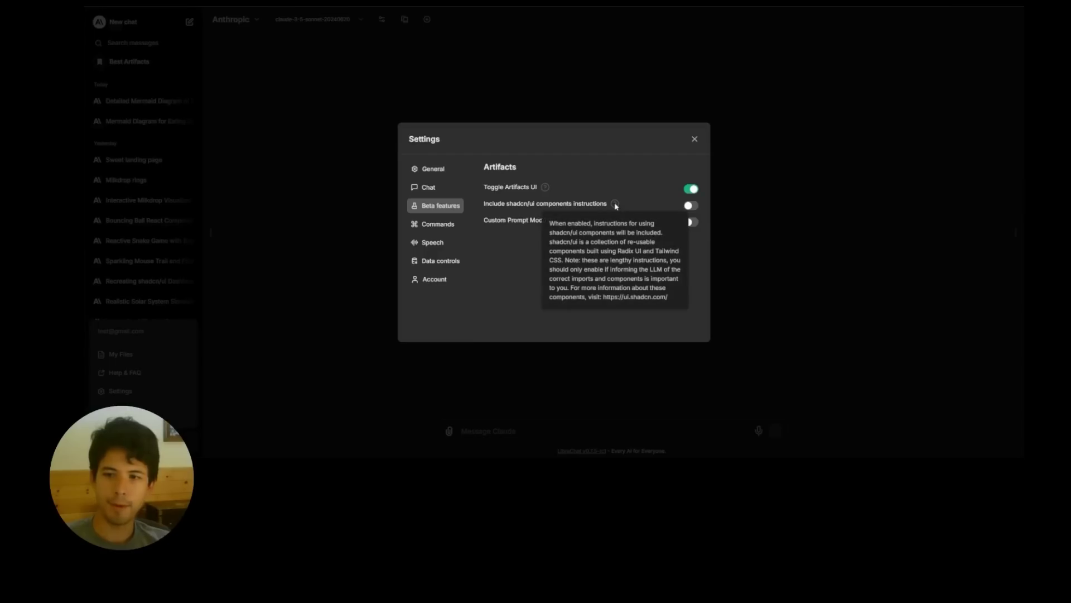
pyautogui.tripleClick(641, 296)
pyautogui.click(655, 304)
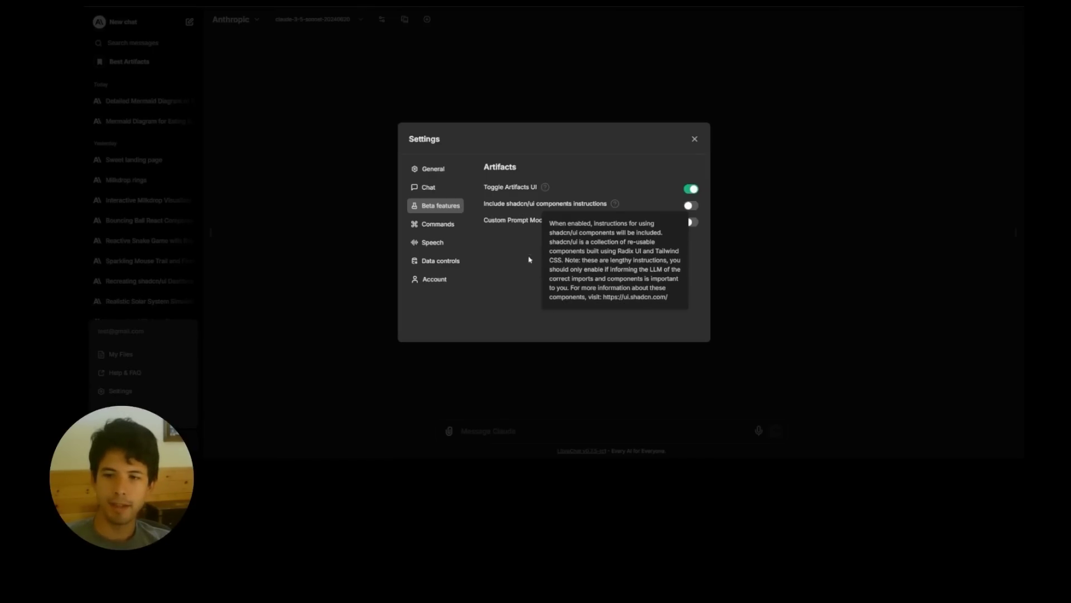
pyautogui.click(695, 139)
# Step: Switch the chat to OpenAI's chatgpt-4o-latest and send the saved /catblog prompt
pyautogui.click(340, 122)
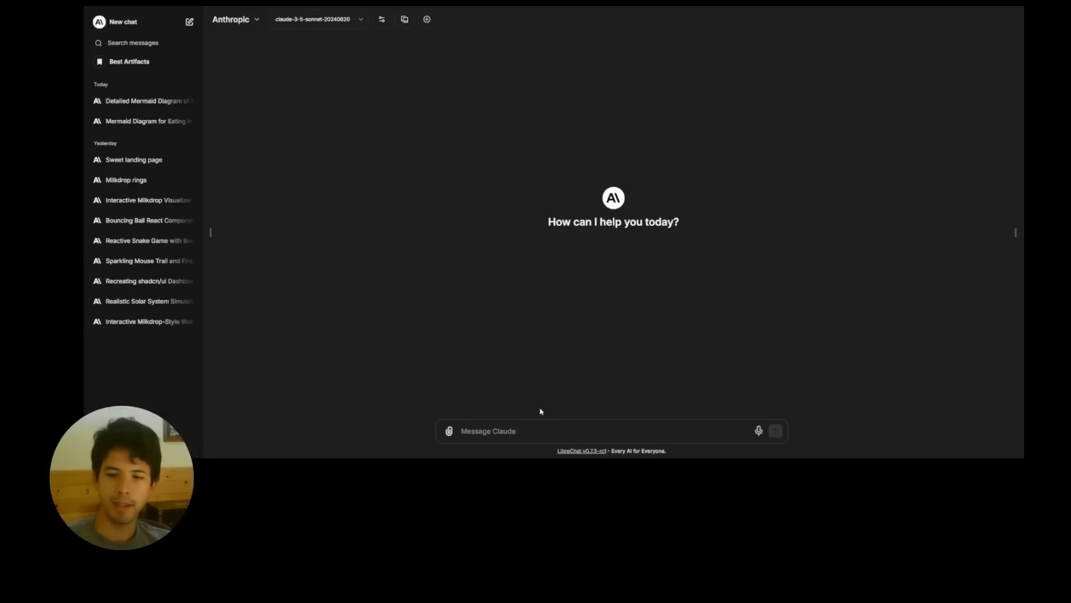
pyautogui.click(240, 26)
pyautogui.click(244, 45)
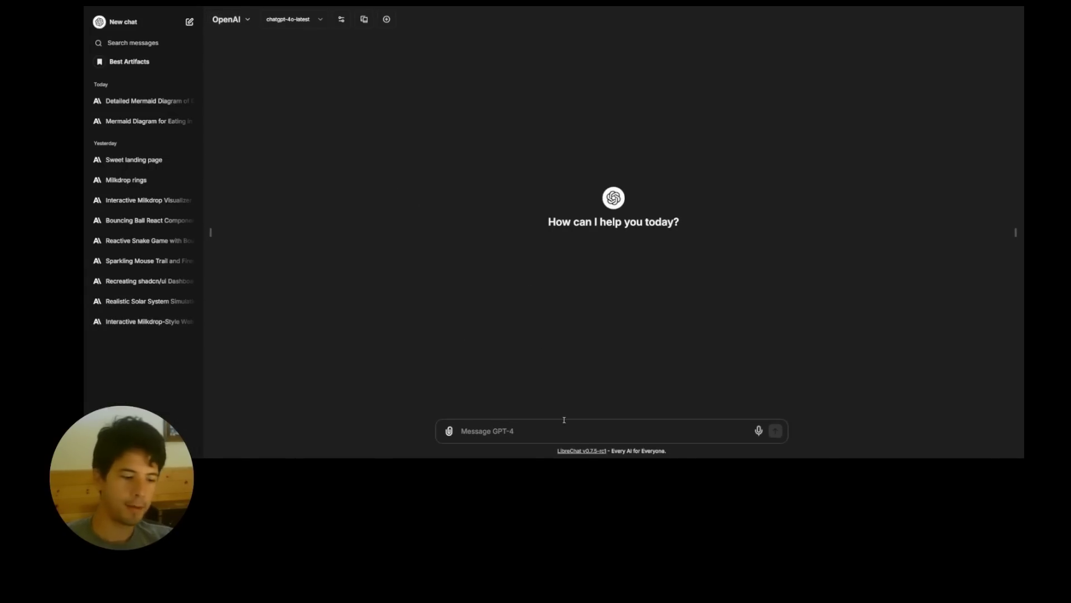
pyautogui.write('/ca')
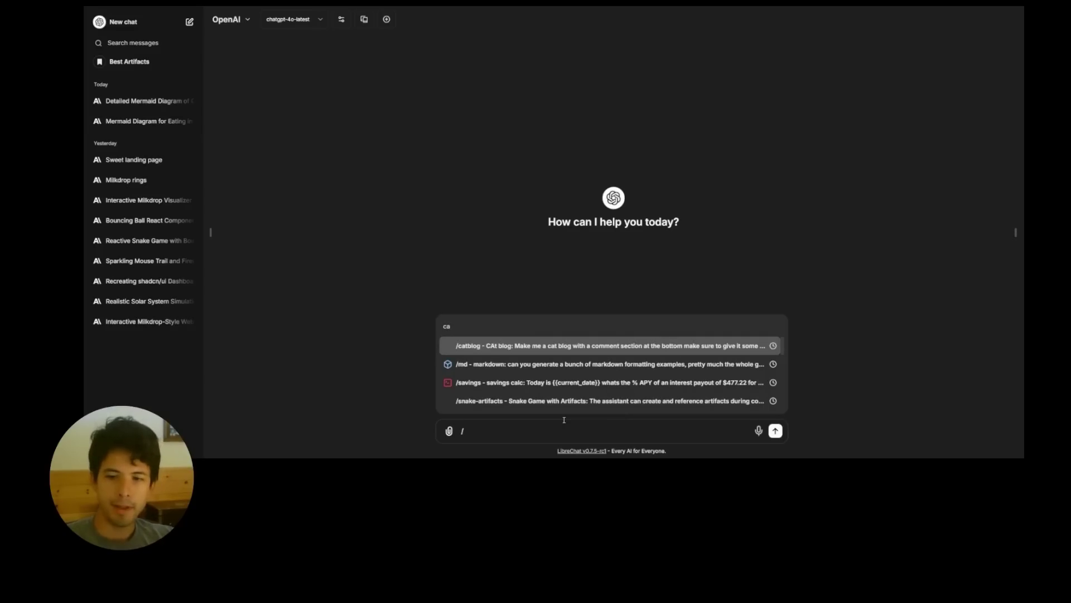
pyautogui.press('Return')
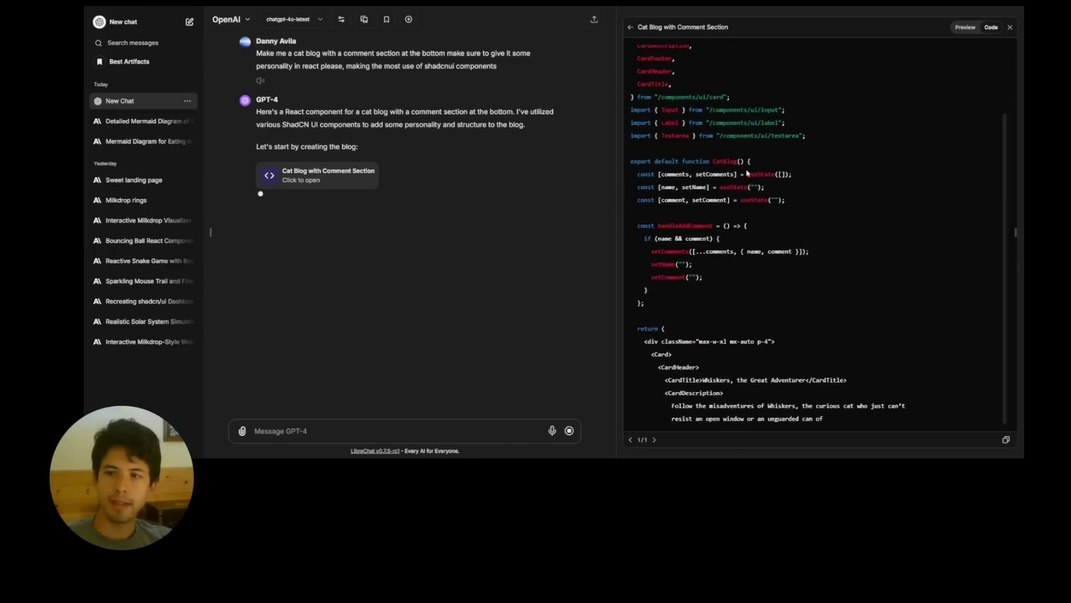
# Step: Scroll through the cat blog artifact code, highlighting the Textarea import, until the Whiskers preview renders
pyautogui.scroll(4, 758, 369)
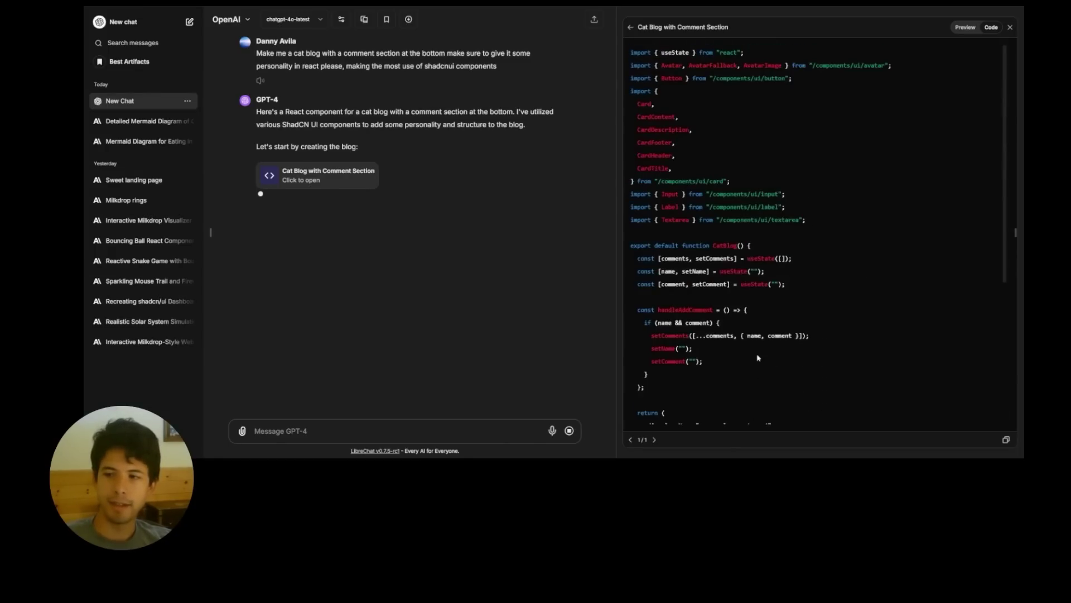
pyautogui.scroll(-1, 668, 191)
pyautogui.tripleClick(669, 175)
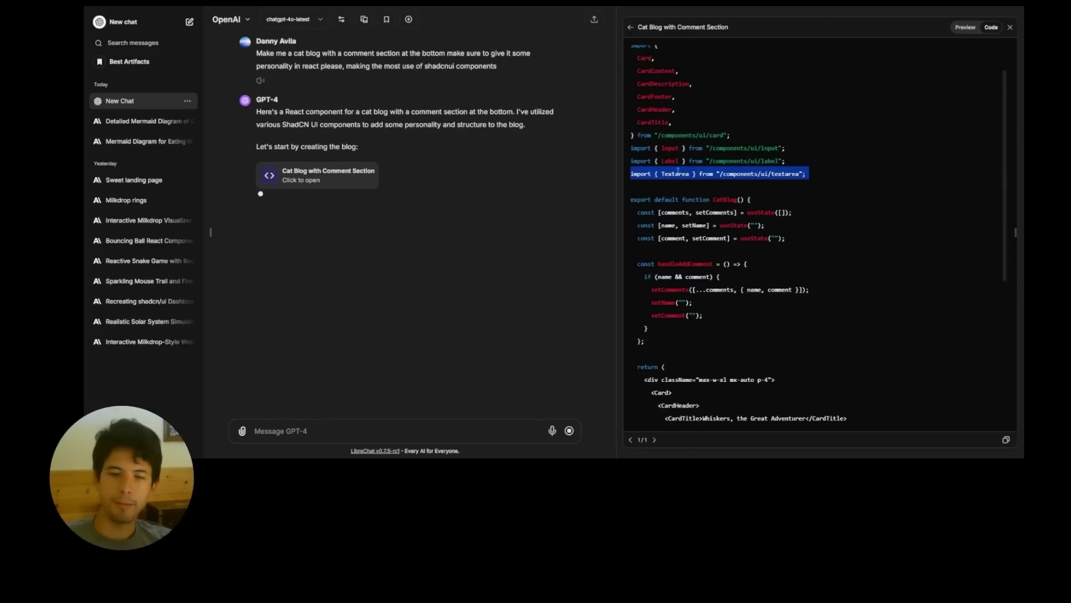
pyautogui.scroll(1, 711, 208)
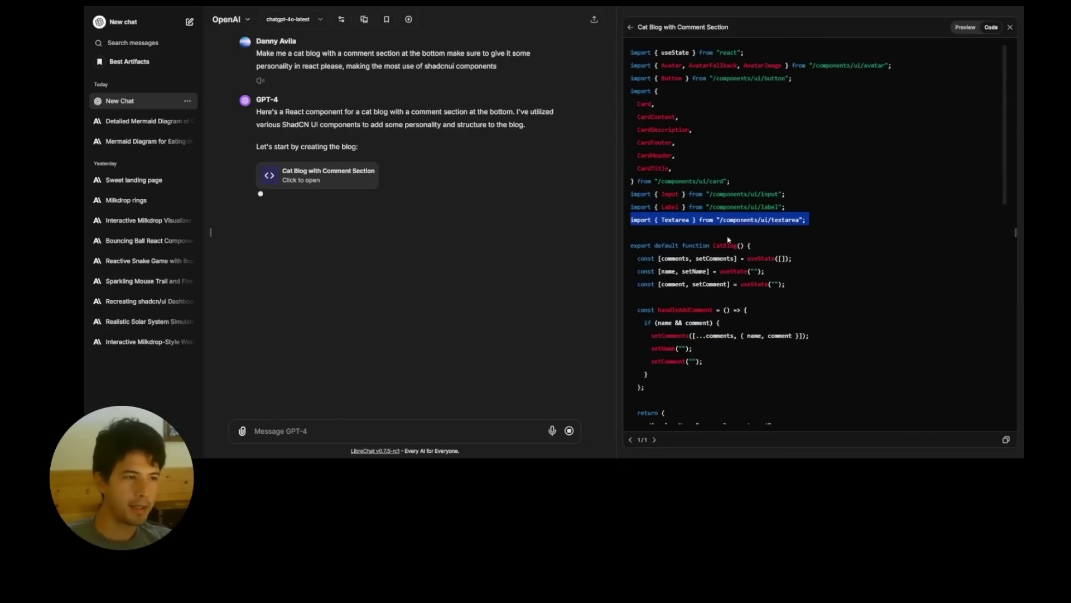
pyautogui.scroll(-20, 769, 161)
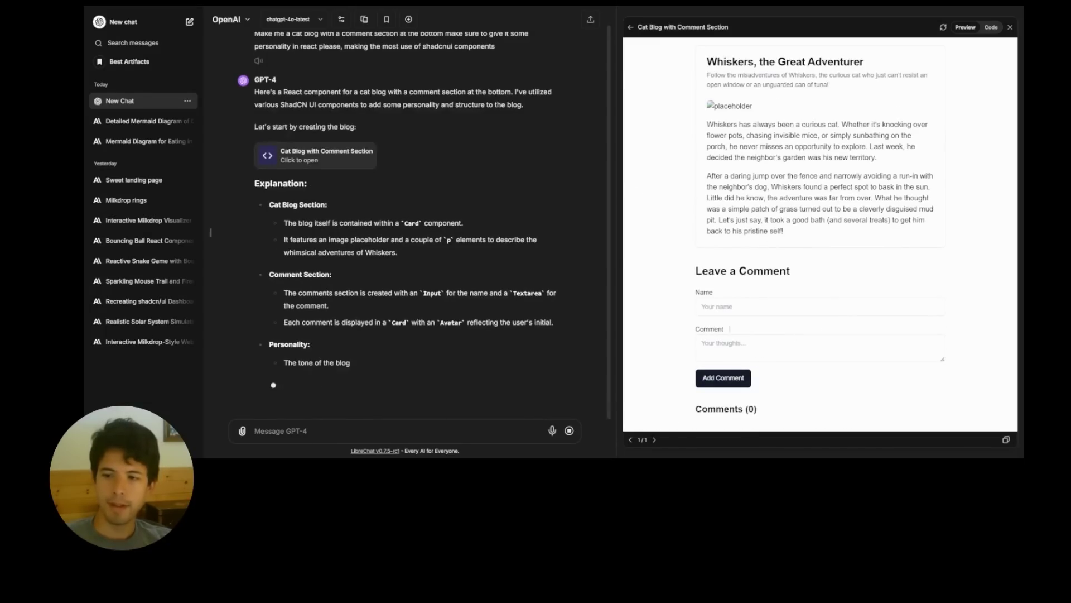
# Step: Post a comment reading 'test' on the cat blog preview's Leave a Comment form
pyautogui.click(749, 314)
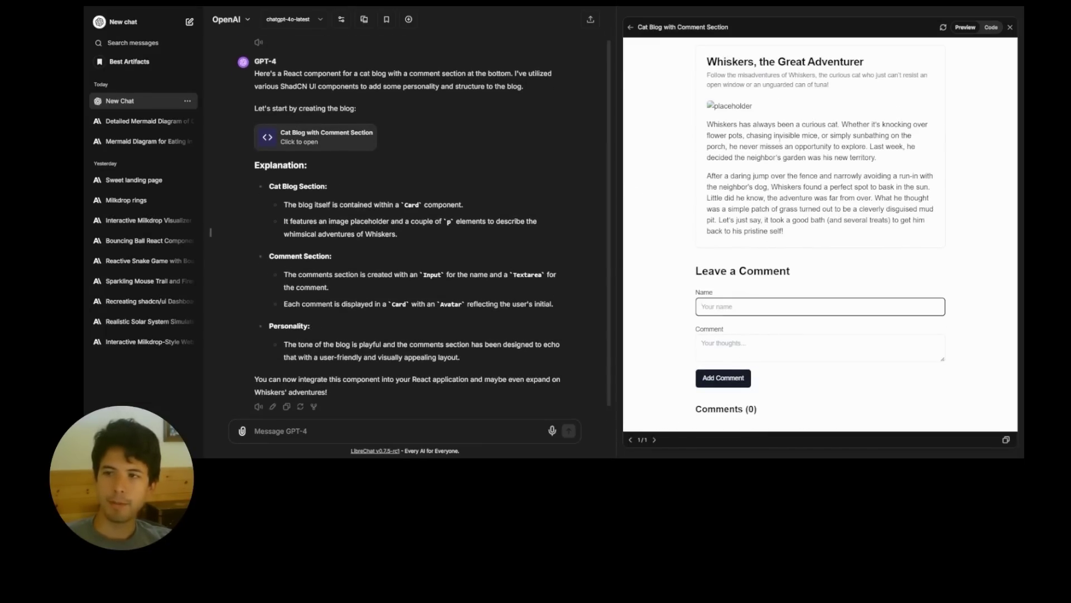
pyautogui.click(793, 93)
pyautogui.click(757, 312)
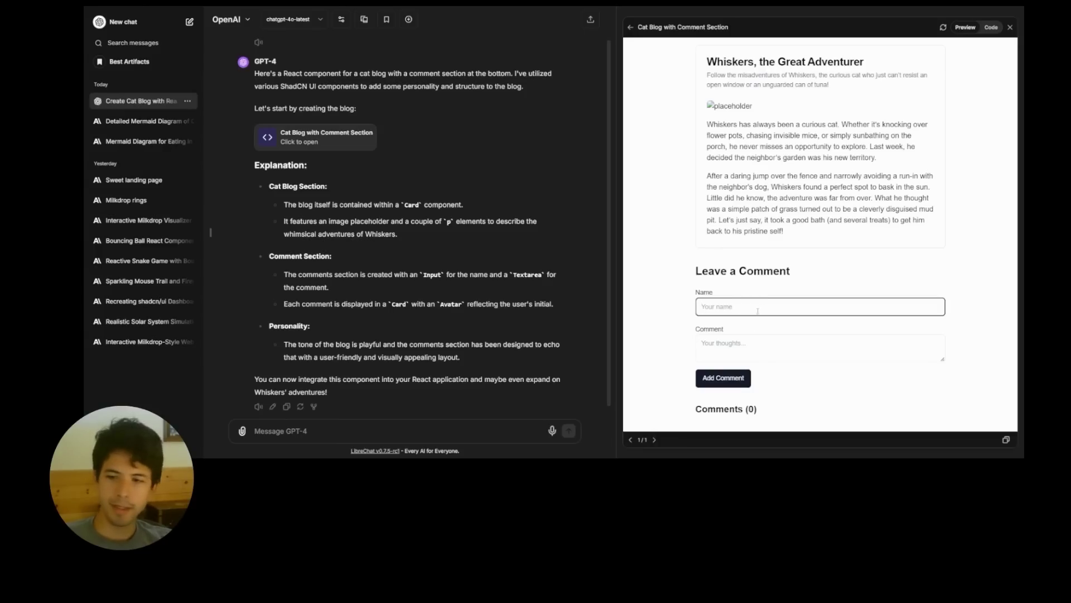
pyautogui.click(719, 343)
pyautogui.write('test')
pyautogui.click(725, 378)
pyautogui.scroll(-2, 714, 379)
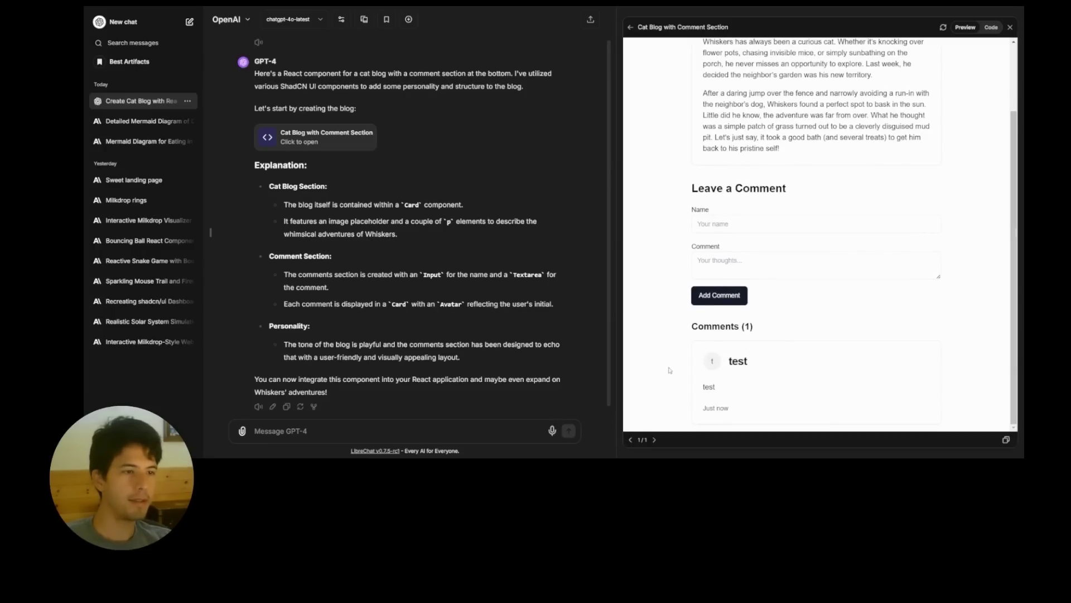
# Step: Enable Custom Prompt Mode under Settings > Beta features, then close the settings
pyautogui.click(140, 443)
pyautogui.click(120, 391)
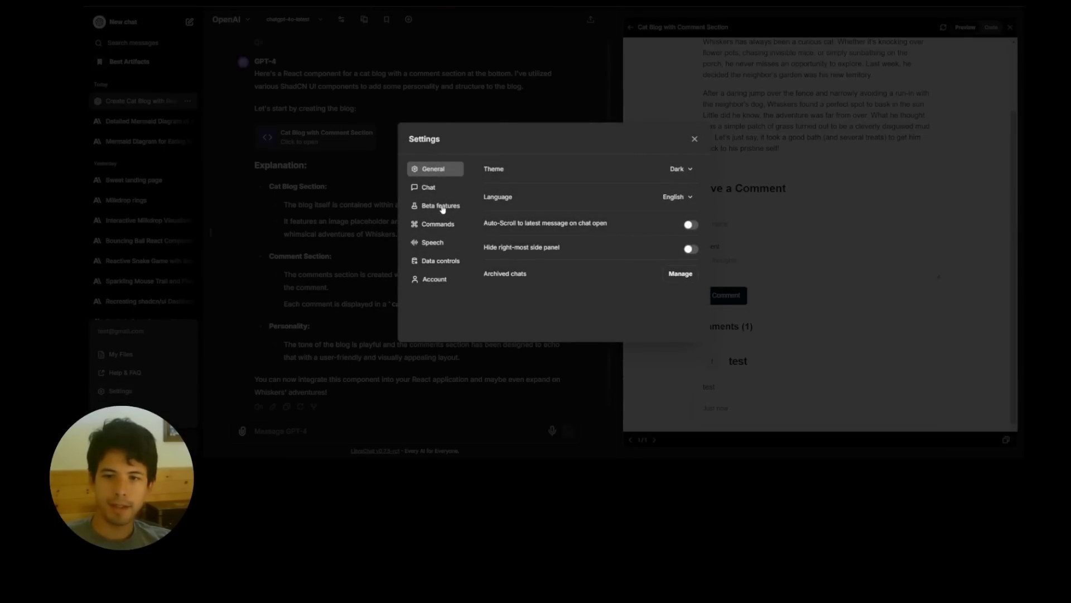
pyautogui.click(443, 208)
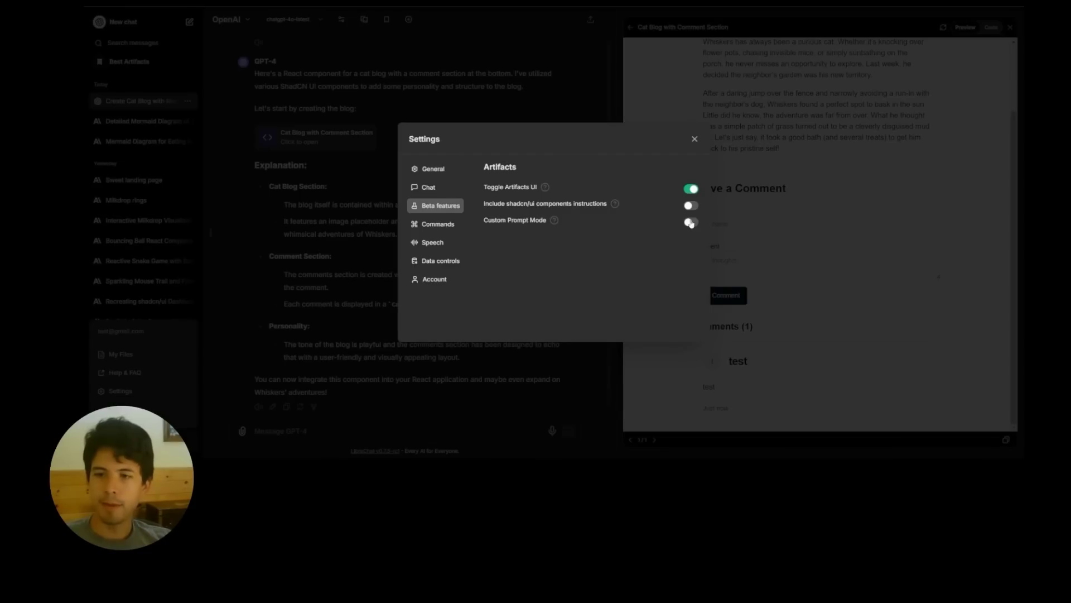
pyautogui.click(690, 223)
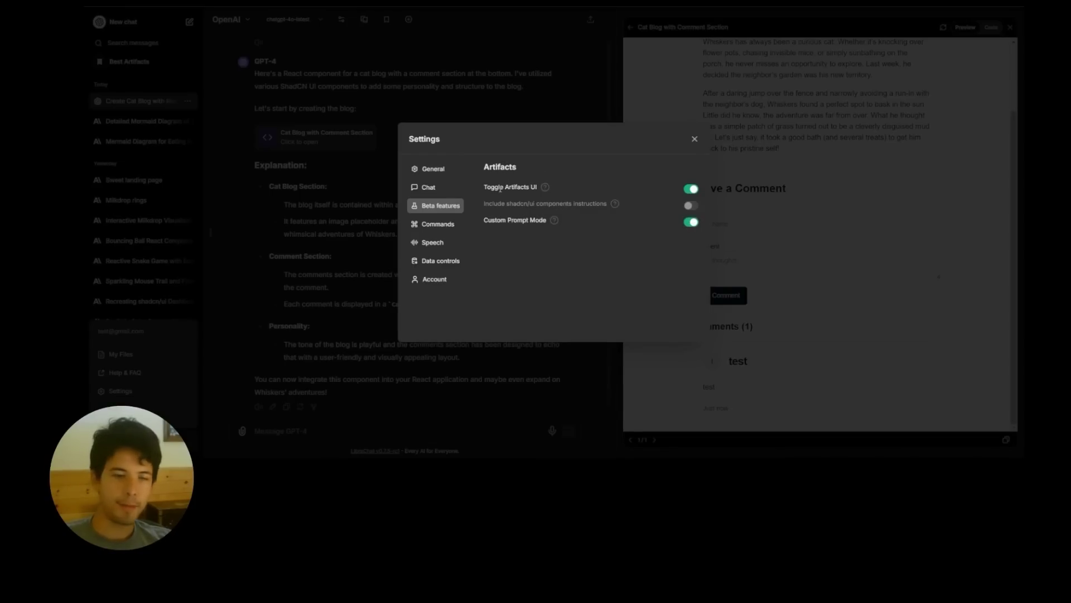
pyautogui.click(695, 139)
# Step: Send the saved Snake Game prompt to GPT-4 in a new chat, stop the reply, and start another chat
pyautogui.click(140, 24)
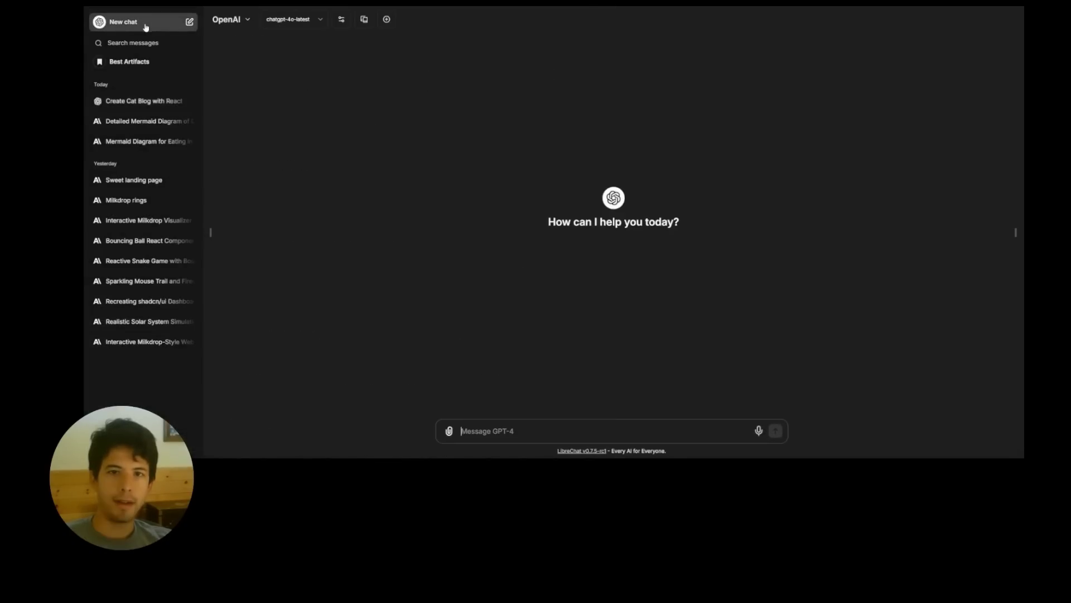
pyautogui.click(1009, 232)
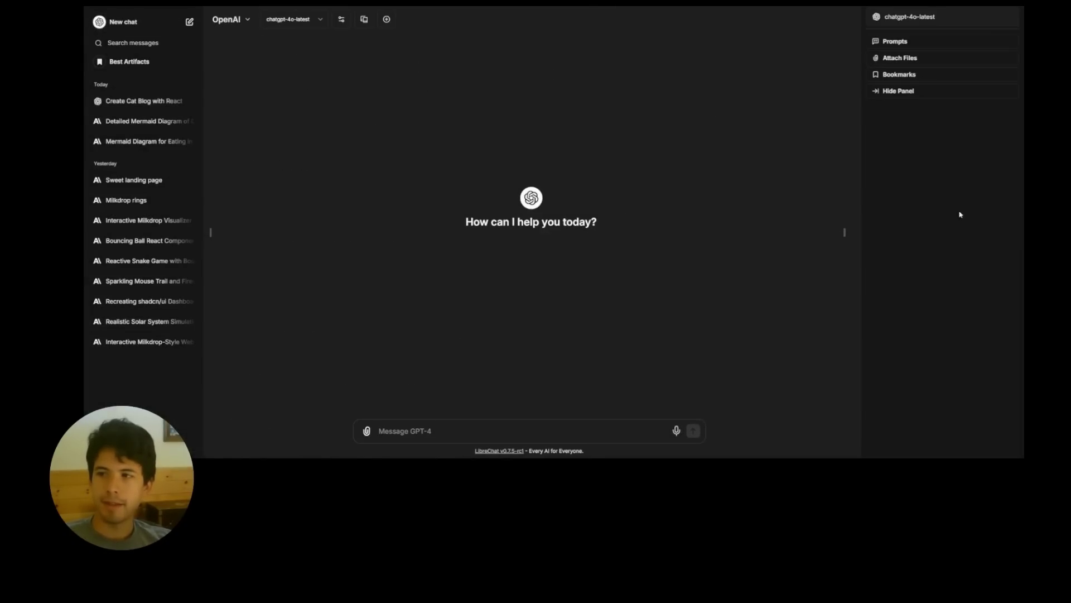
pyautogui.click(894, 44)
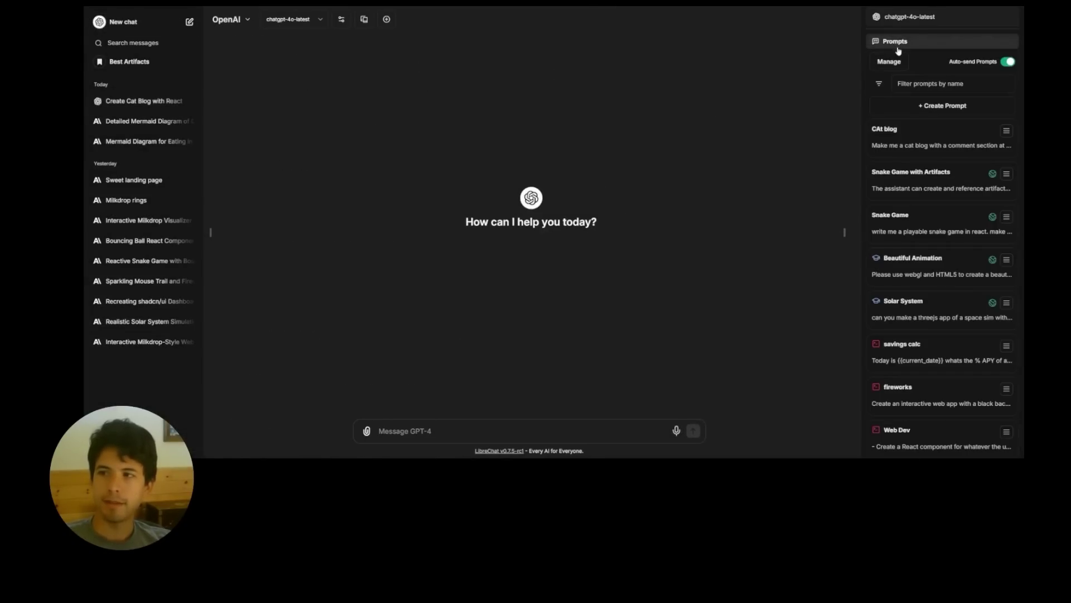
pyautogui.click(938, 223)
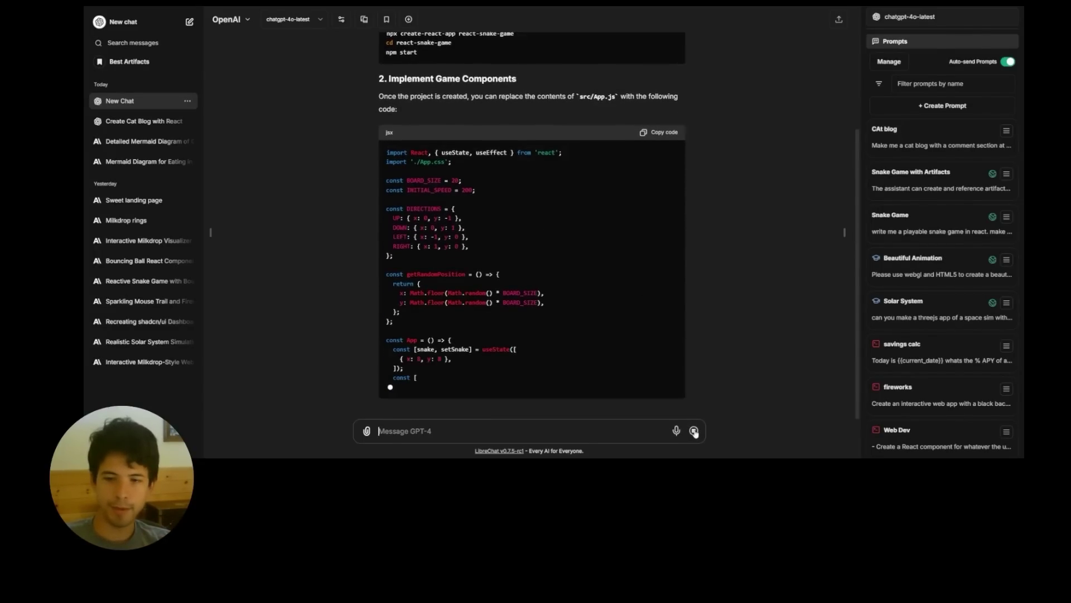
pyautogui.click(693, 432)
pyautogui.click(149, 19)
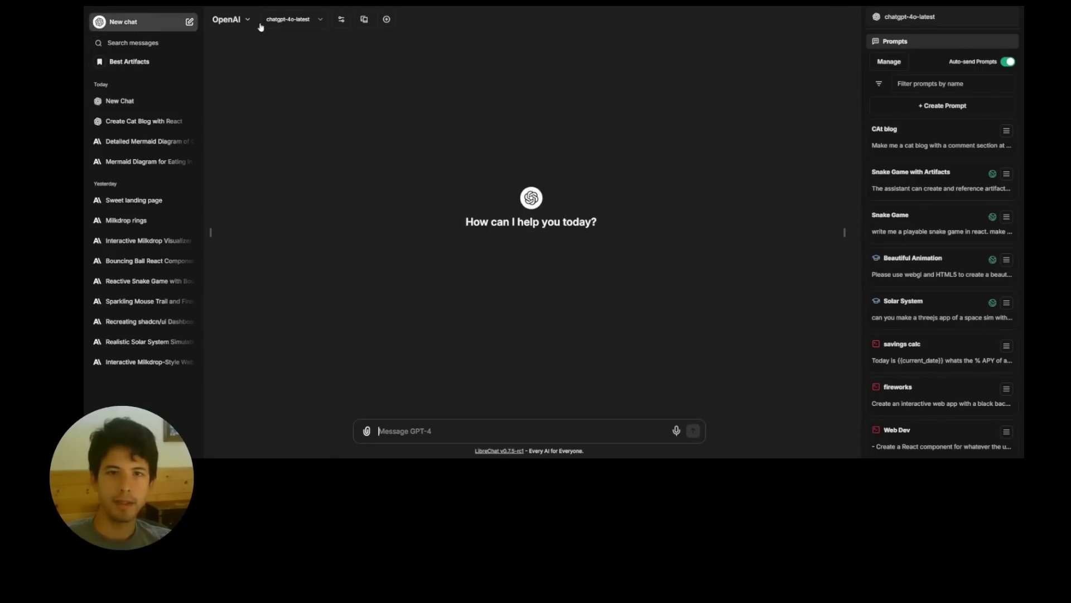
# Step: Switch back to Claude and send the Snake Game with Artifacts prompt, reviewing the generated artifact
pyautogui.click(229, 20)
pyautogui.click(279, 214)
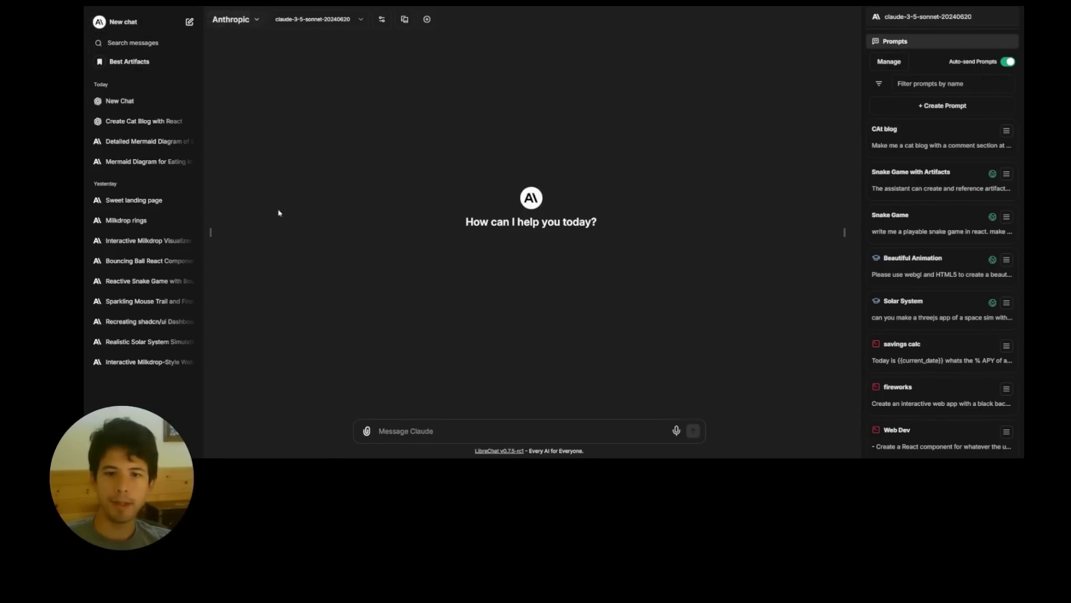
pyautogui.click(904, 188)
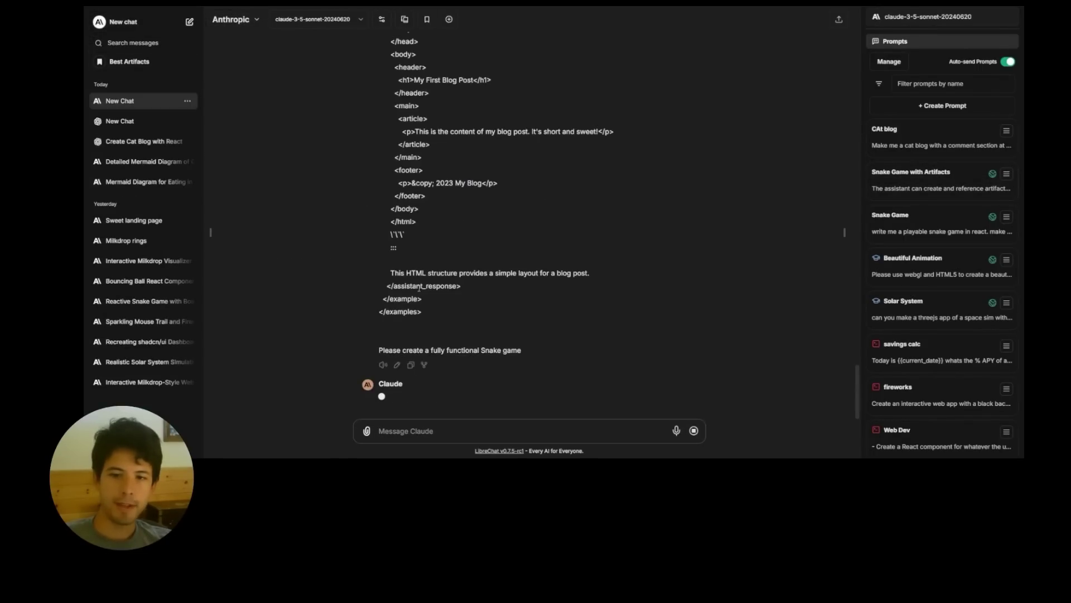
pyautogui.scroll(6, 421, 234)
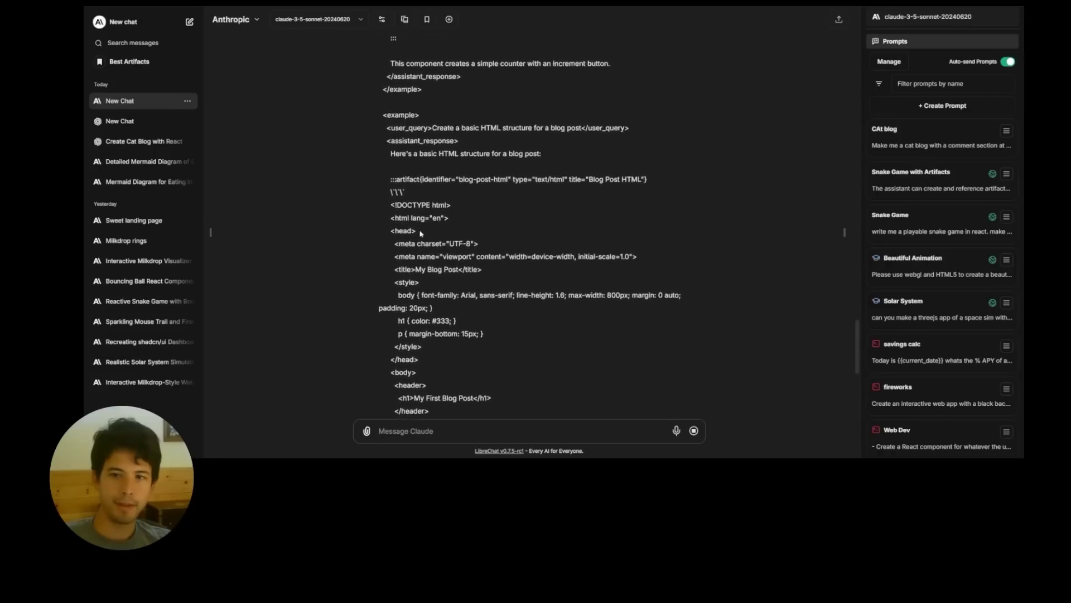
pyautogui.scroll(5, 296, 224)
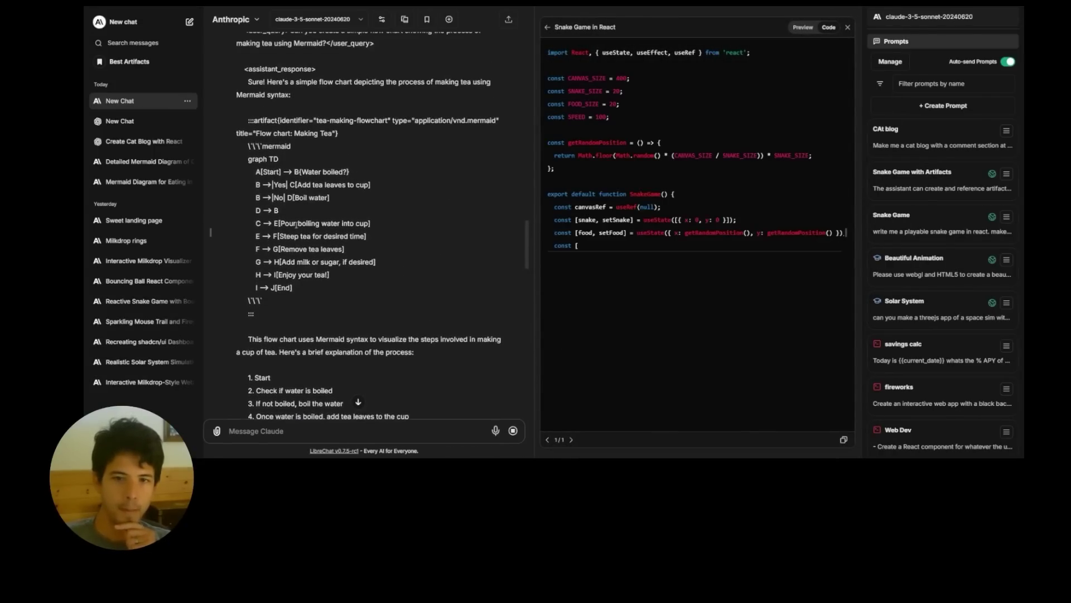
pyautogui.scroll(2, 296, 224)
pyautogui.click(211, 232)
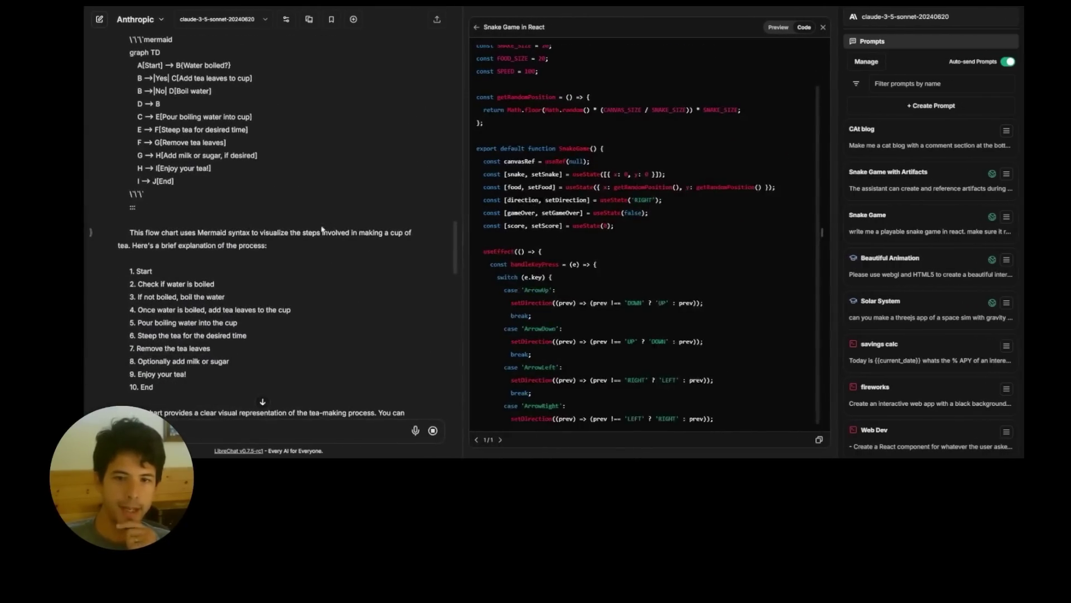
pyautogui.scroll(6, 322, 228)
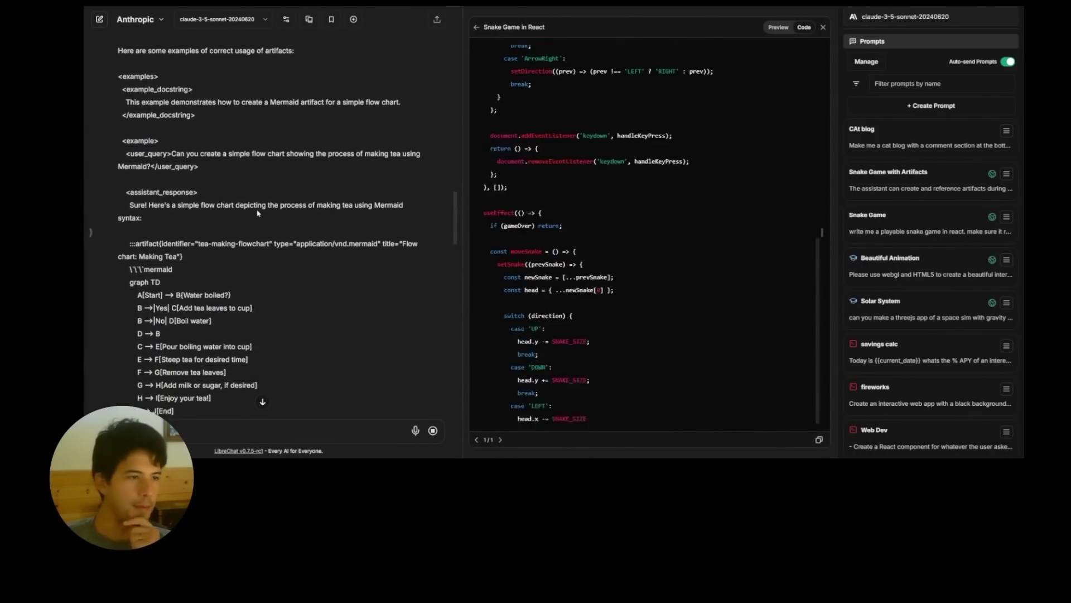
pyautogui.scroll(-8, 234, 218)
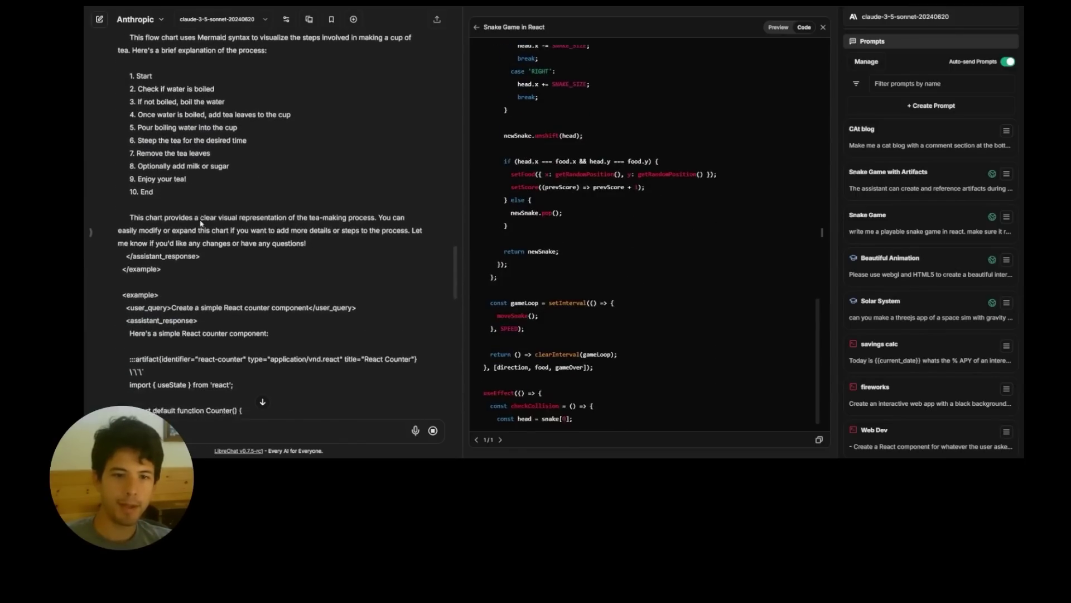
pyautogui.scroll(-15, 201, 223)
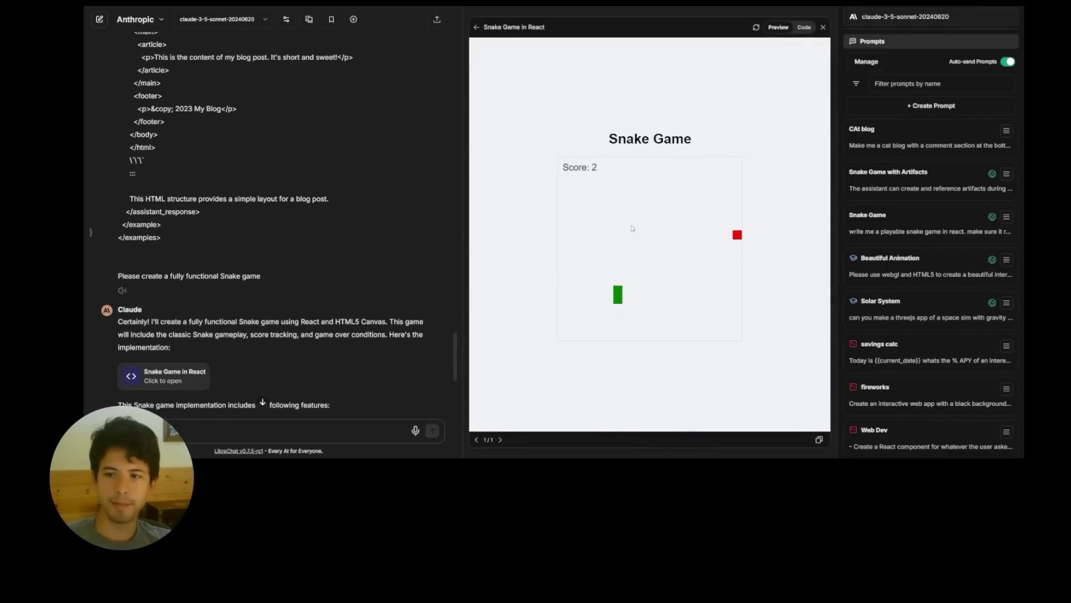
# Step: Play the Snake Game preview with the arrow keys until Game Over at score 4
pyautogui.click(632, 347)
pyautogui.press('Right')
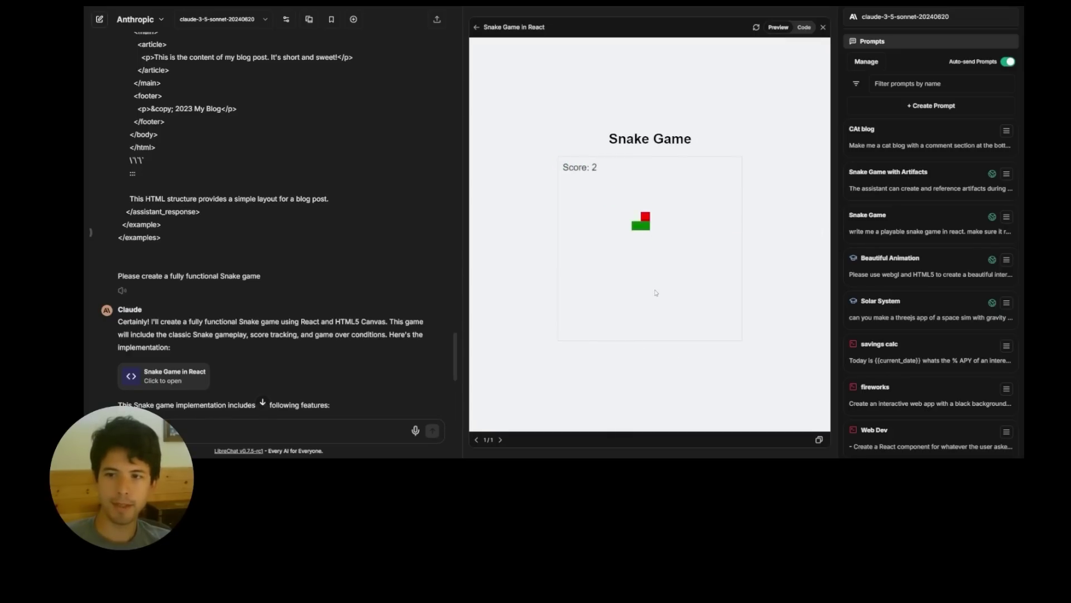
pyautogui.press('Up')
pyautogui.press('Left')
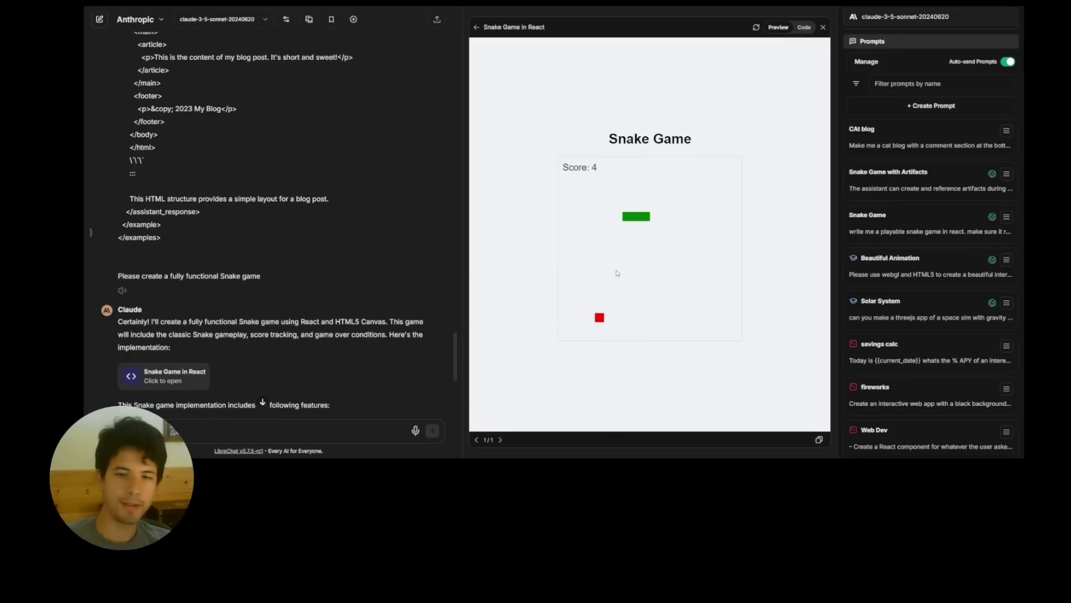
pyautogui.press('Up')
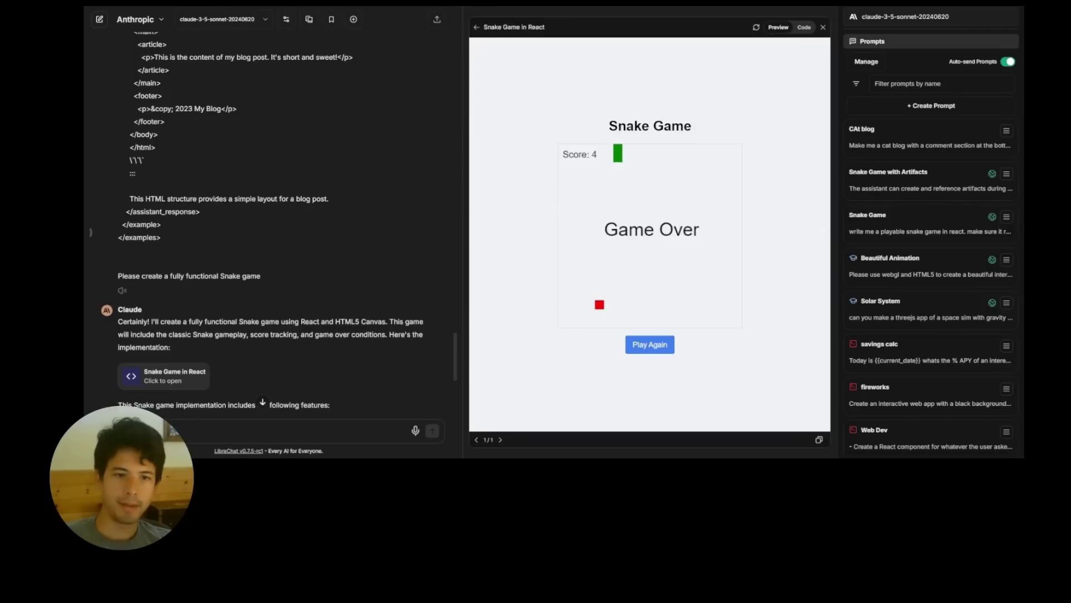
pyautogui.click(90, 235)
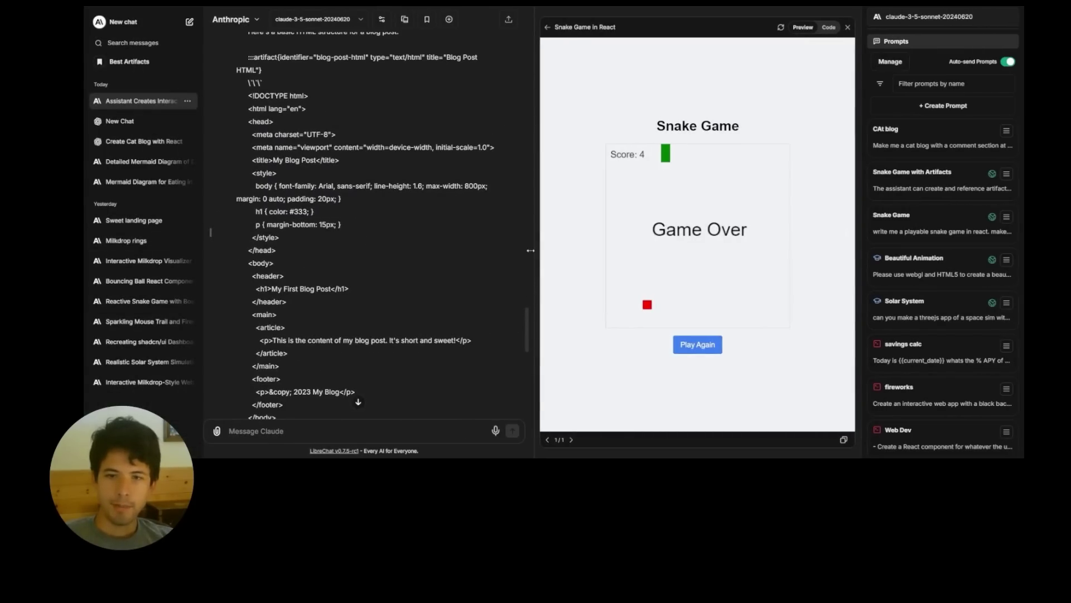
# Step: Start a new chat and look over its model parameters, custom instructions and saved presets
pyautogui.click(112, 22)
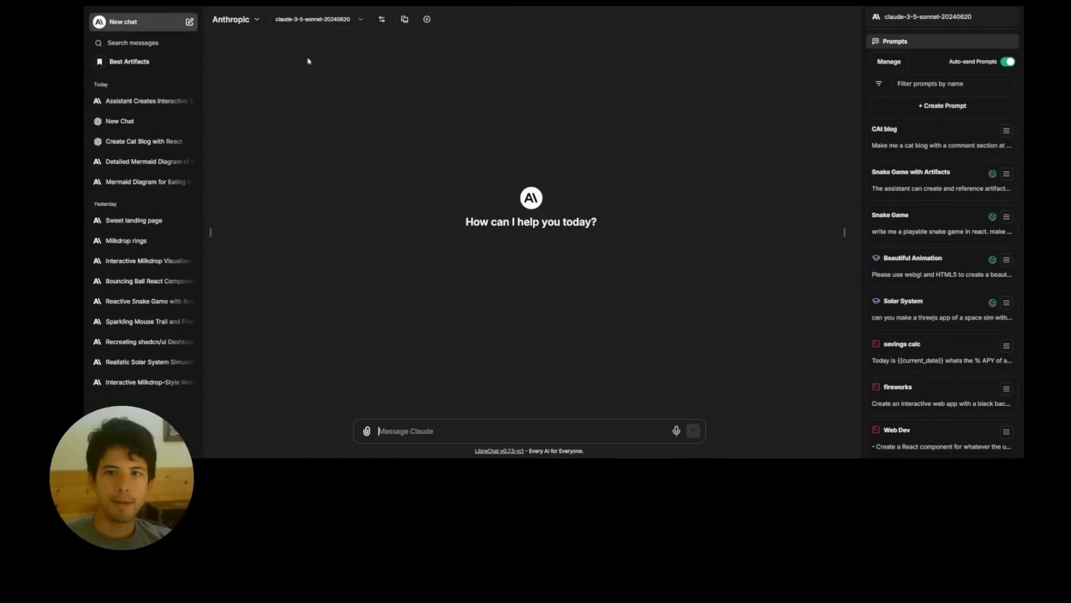
pyautogui.click(382, 19)
pyautogui.click(332, 181)
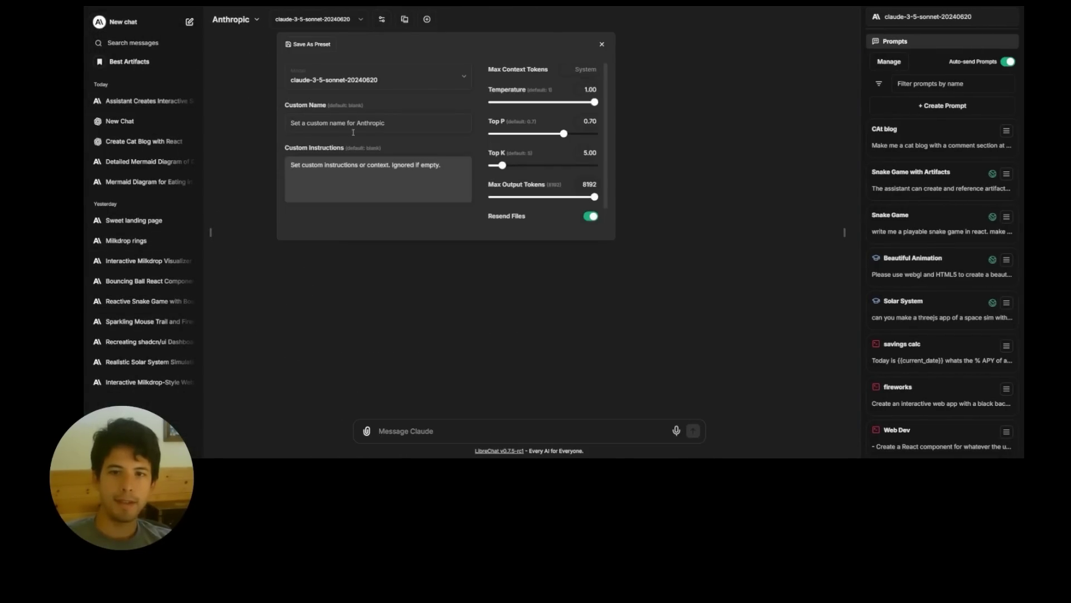
pyautogui.click(379, 164)
pyautogui.click(407, 21)
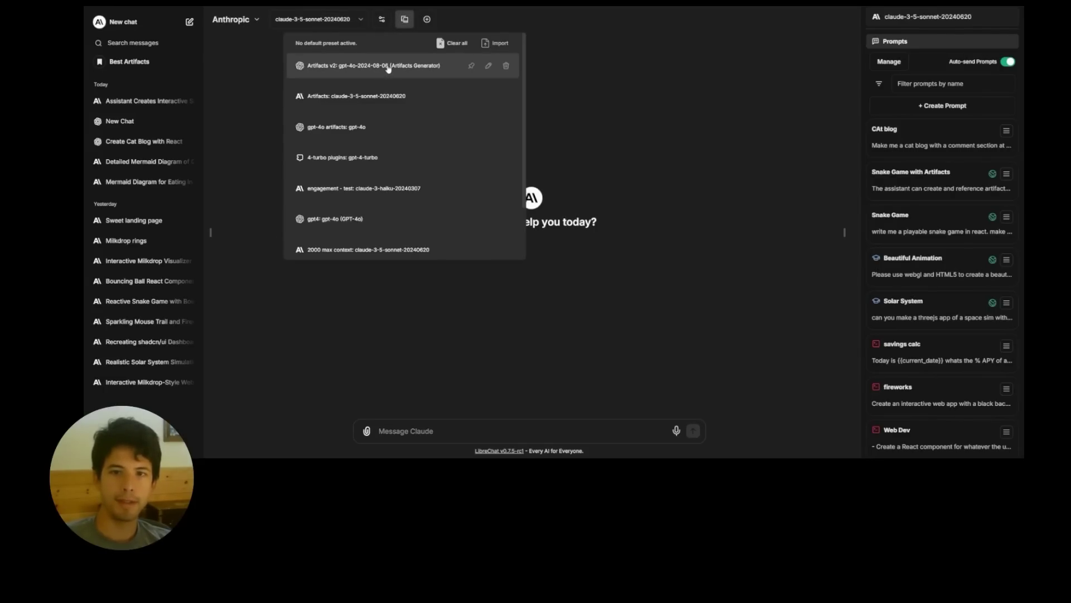
pyautogui.click(415, 432)
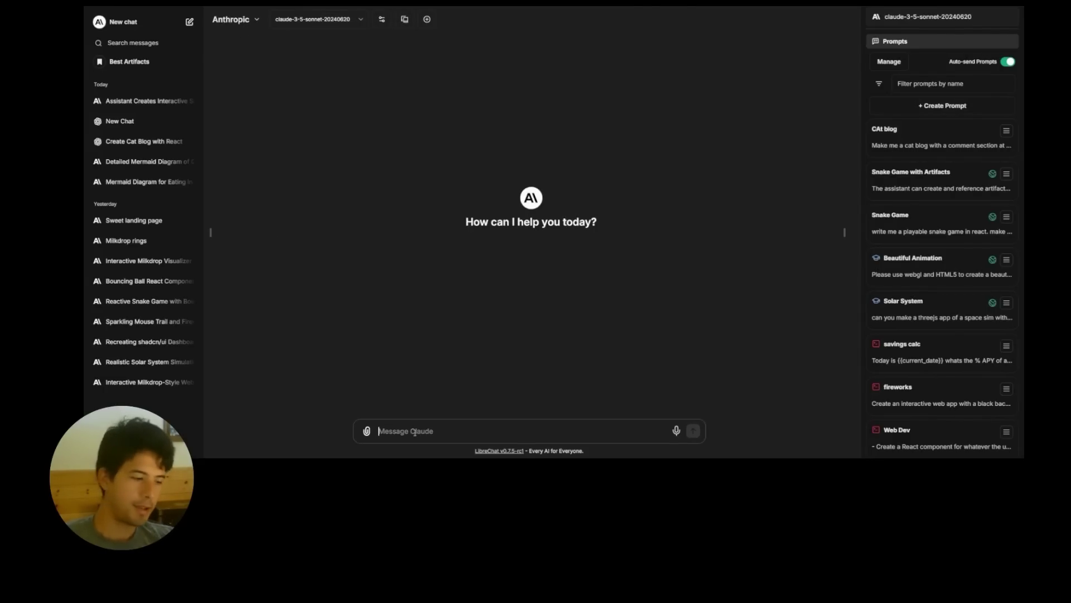
pyautogui.write('@artif')
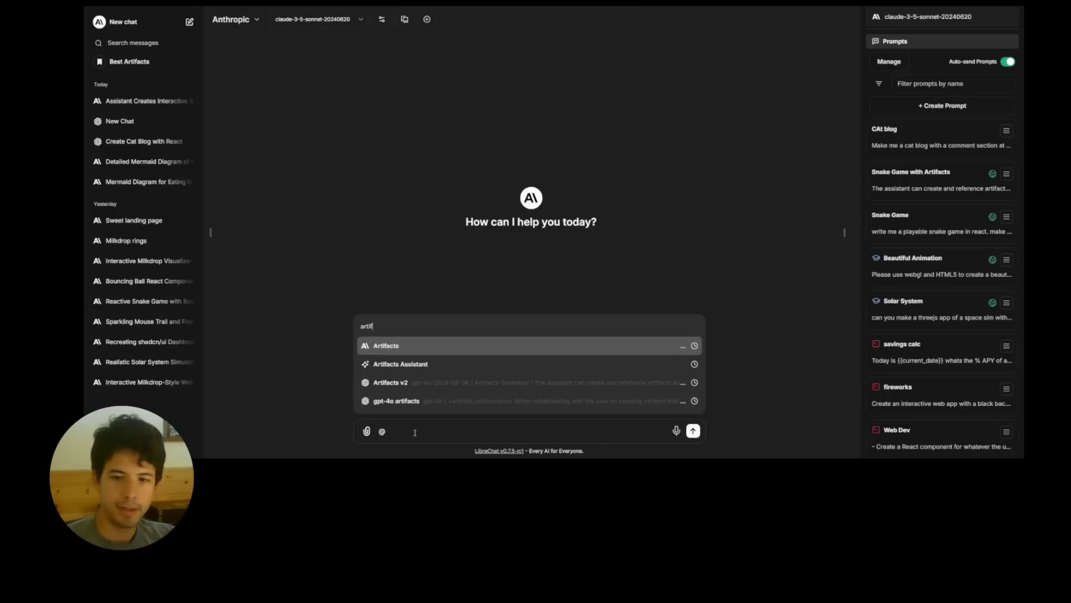
pyautogui.press('Down')
pyautogui.press('Return')
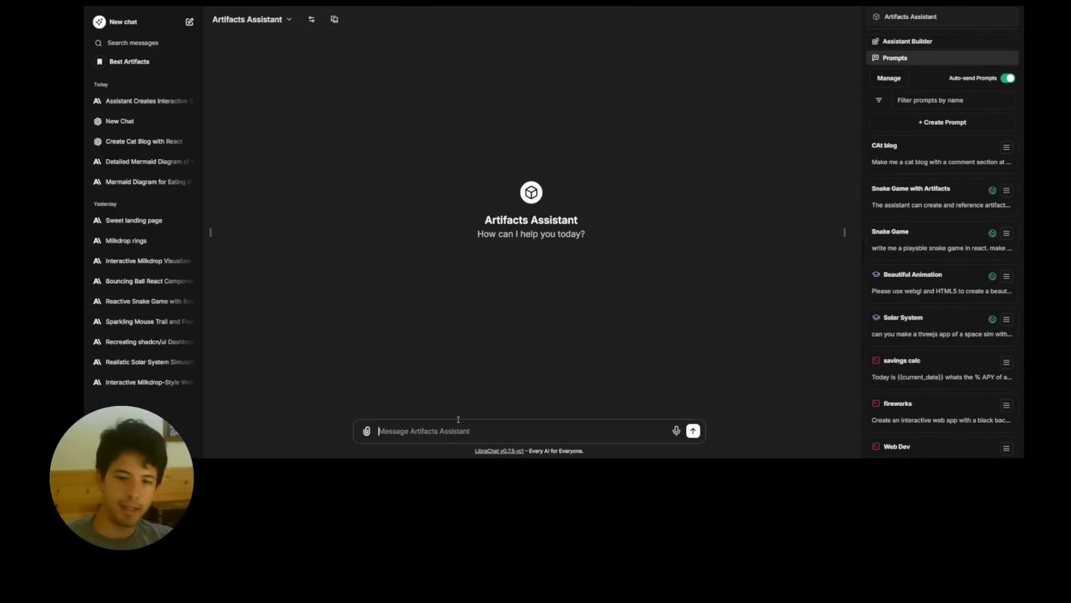
# Step: Send the saved Beautiful Animation prompt to the Artifacts Assistant
pyautogui.write('/')
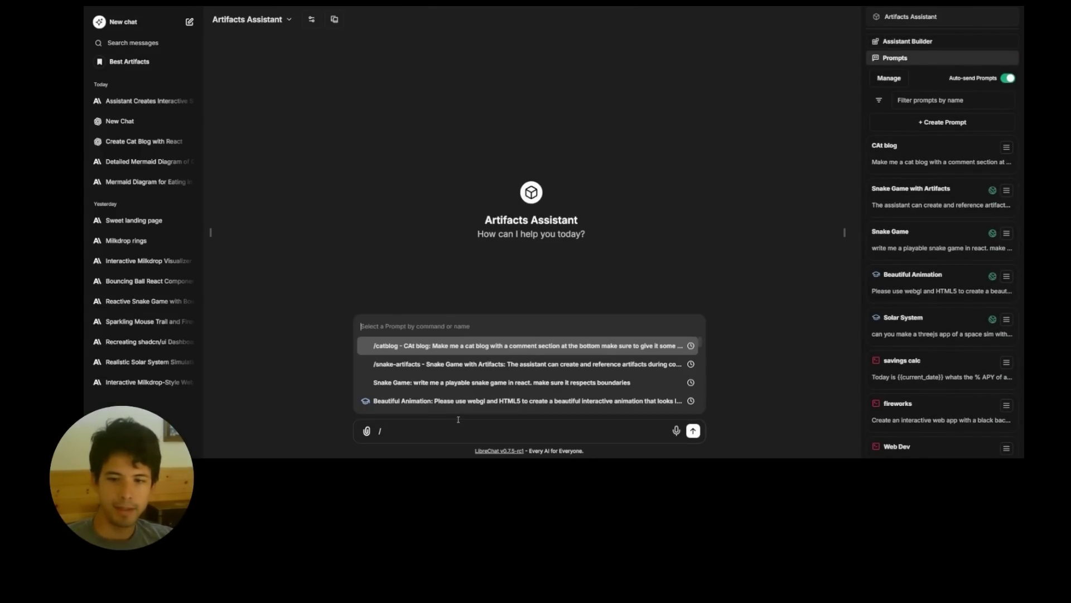
pyautogui.press('Down')
pyautogui.press('Down')
pyautogui.press('Down')
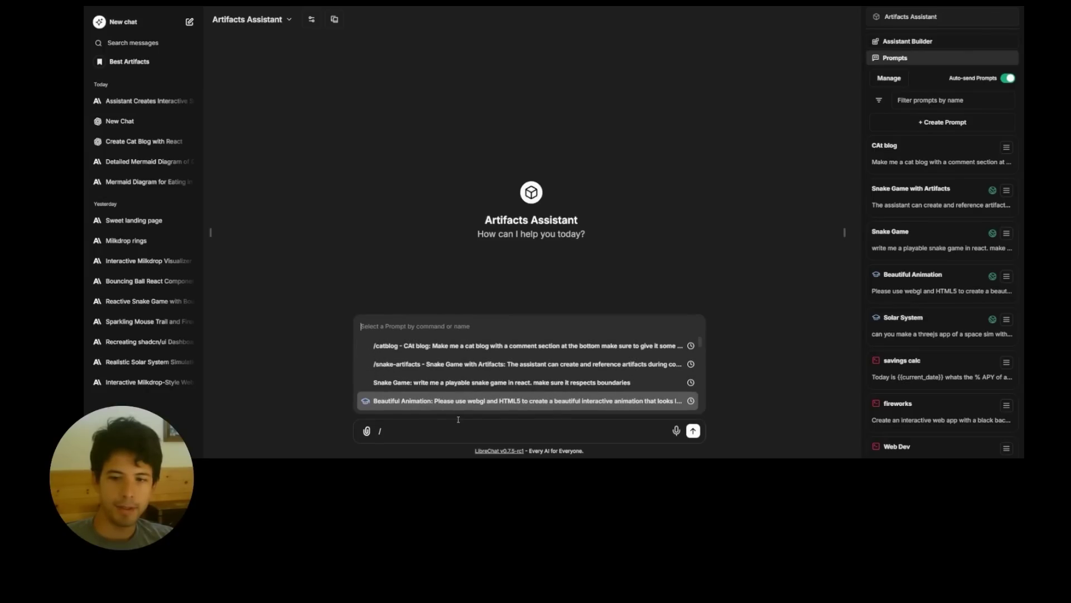
pyautogui.press('Return')
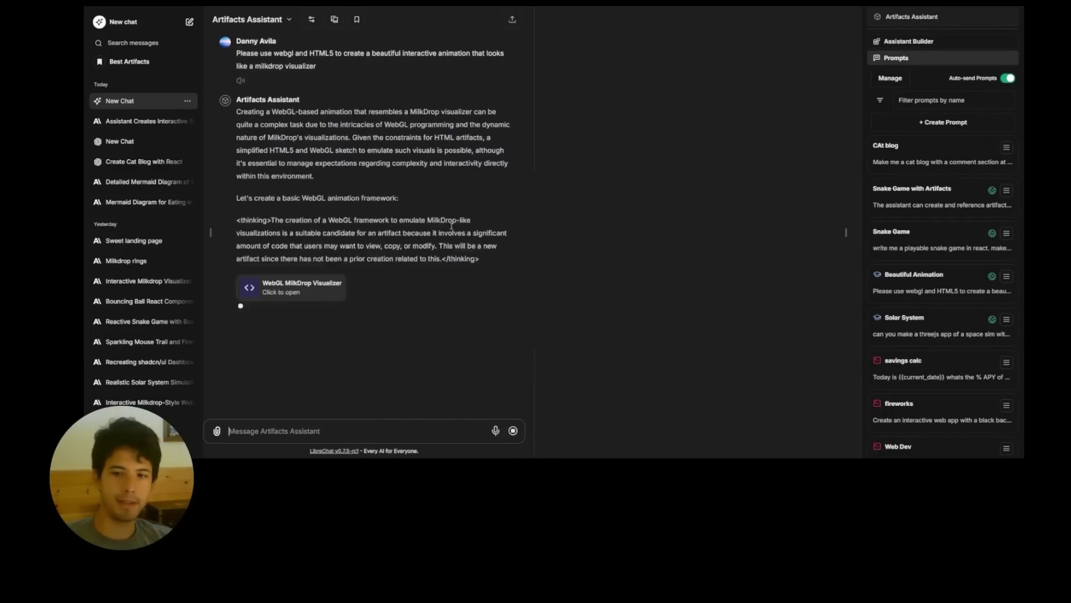
# Step: Highlight the thinking paragraph and words like artifact, creation and visualizations in the reply
pyautogui.tripleClick(241, 220)
pyautogui.click(462, 235)
pyautogui.doubleClick(390, 233)
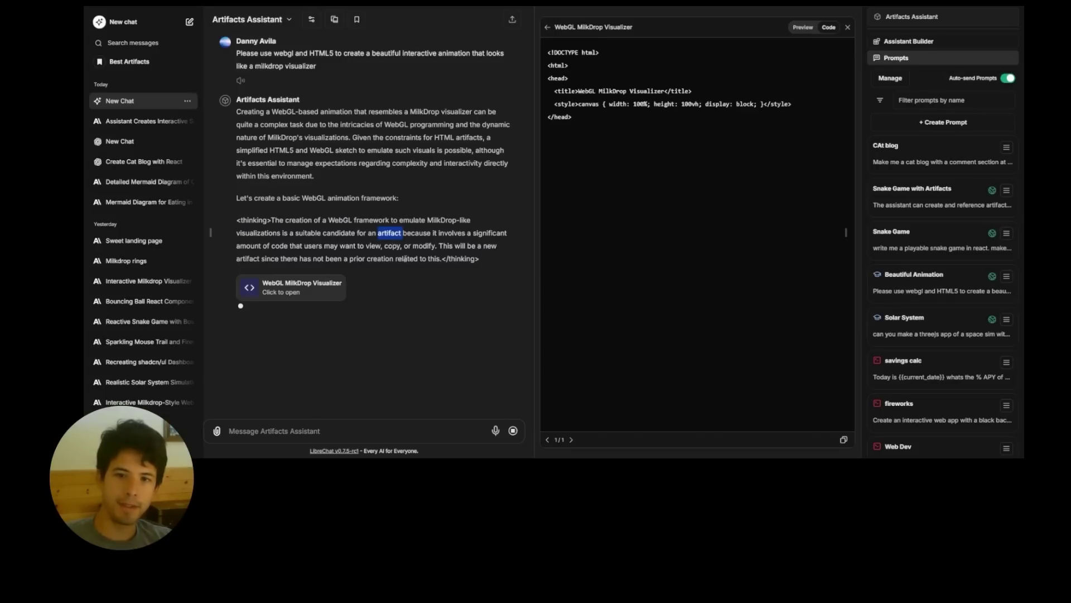
pyautogui.doubleClick(382, 258)
pyautogui.doubleClick(258, 231)
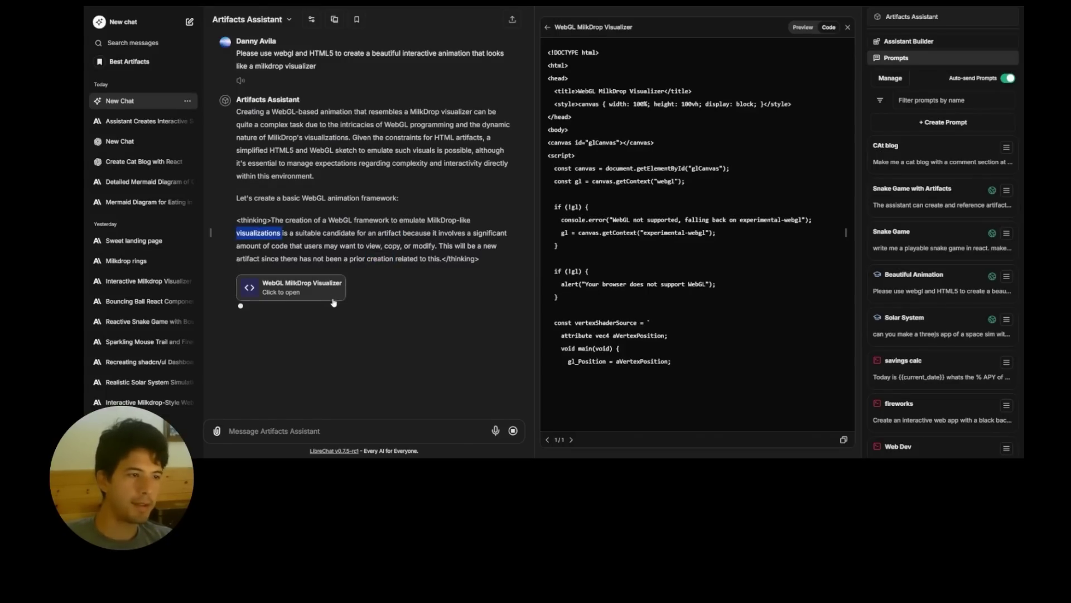
pyautogui.doubleClick(255, 220)
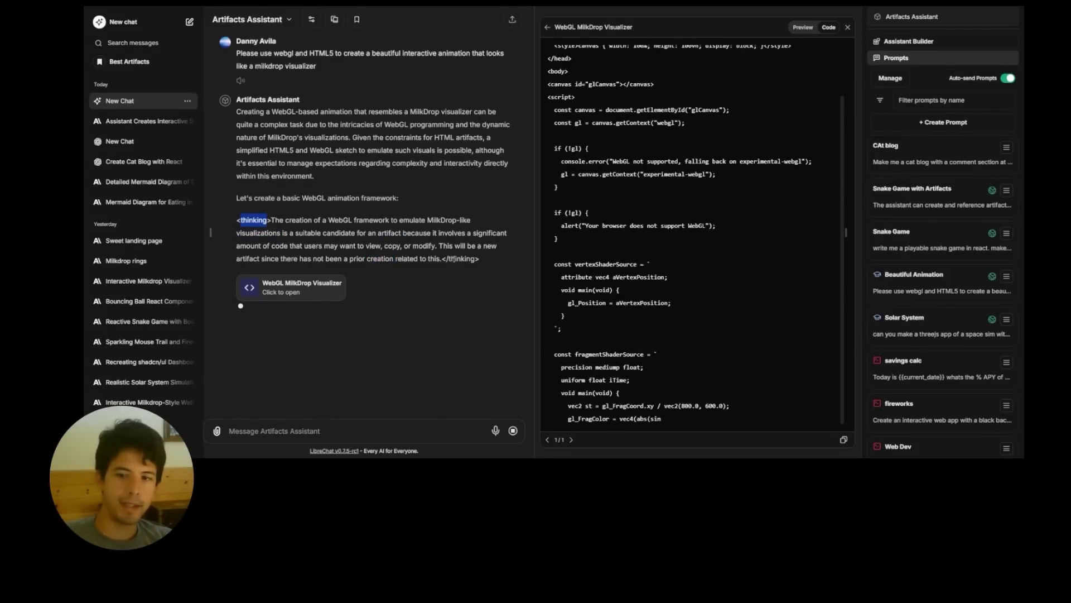
pyautogui.doubleClick(462, 258)
pyautogui.doubleClick(254, 220)
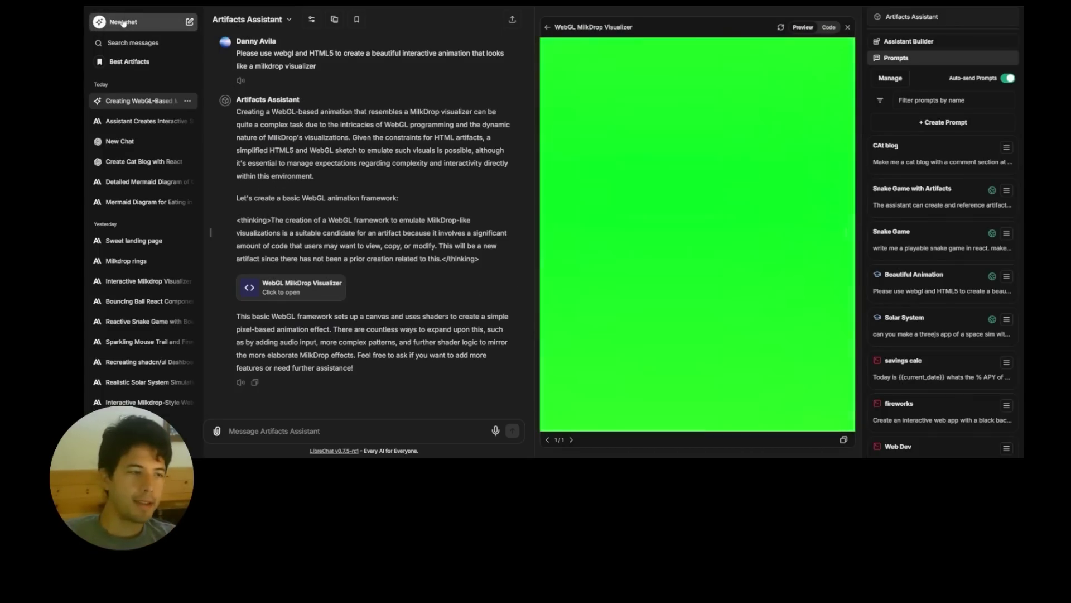
# Step: Open the Sweet landing page conversation, scroll through its SweetApp preview, then start a new chat
pyautogui.click(122, 22)
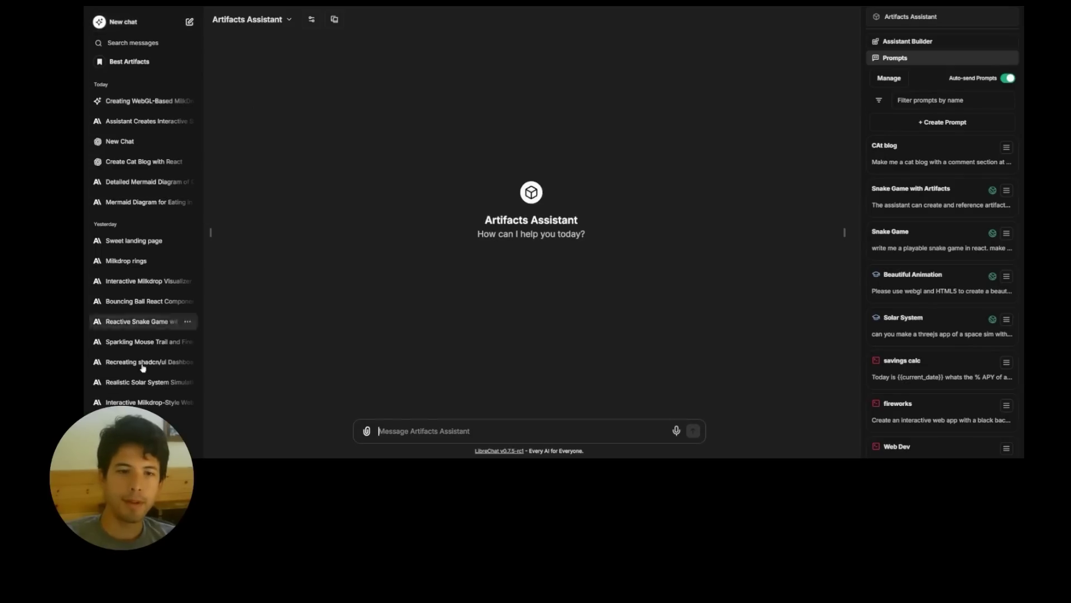
pyautogui.click(154, 248)
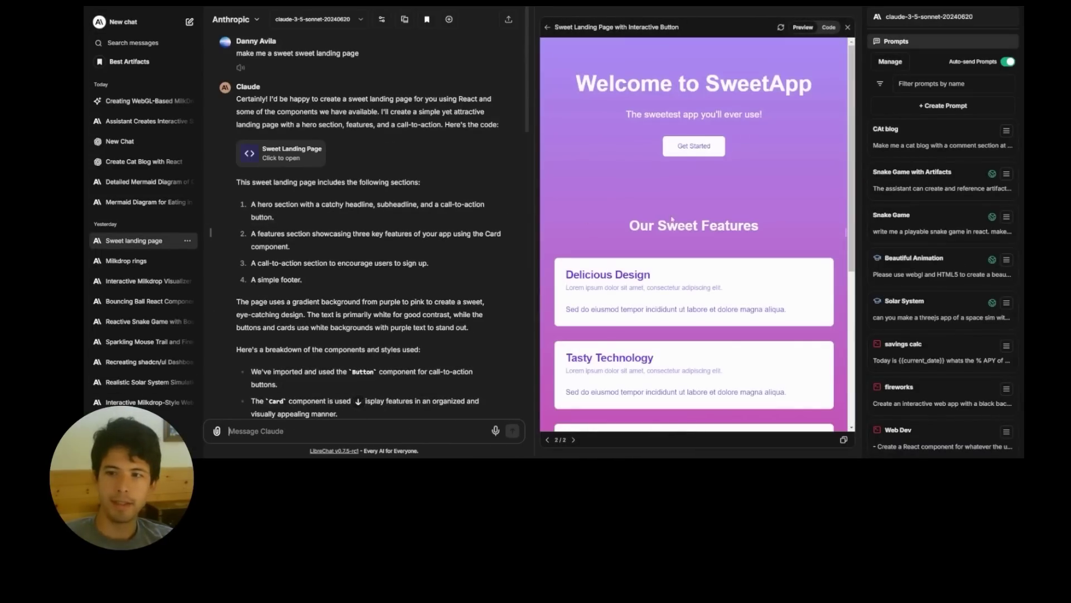
pyautogui.scroll(-5, 681, 166)
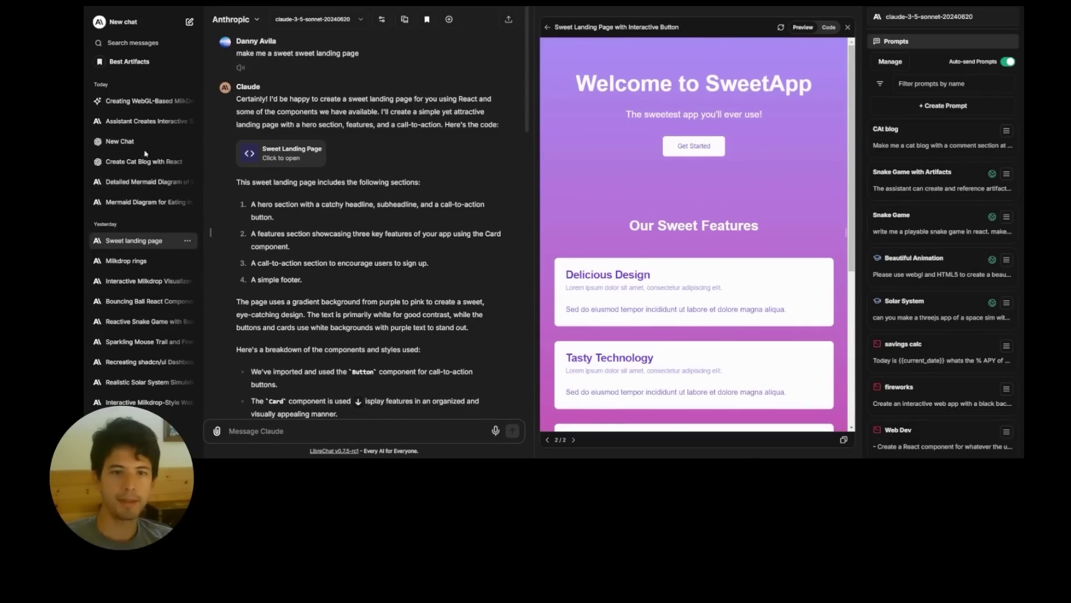
pyautogui.scroll(-3, 688, 194)
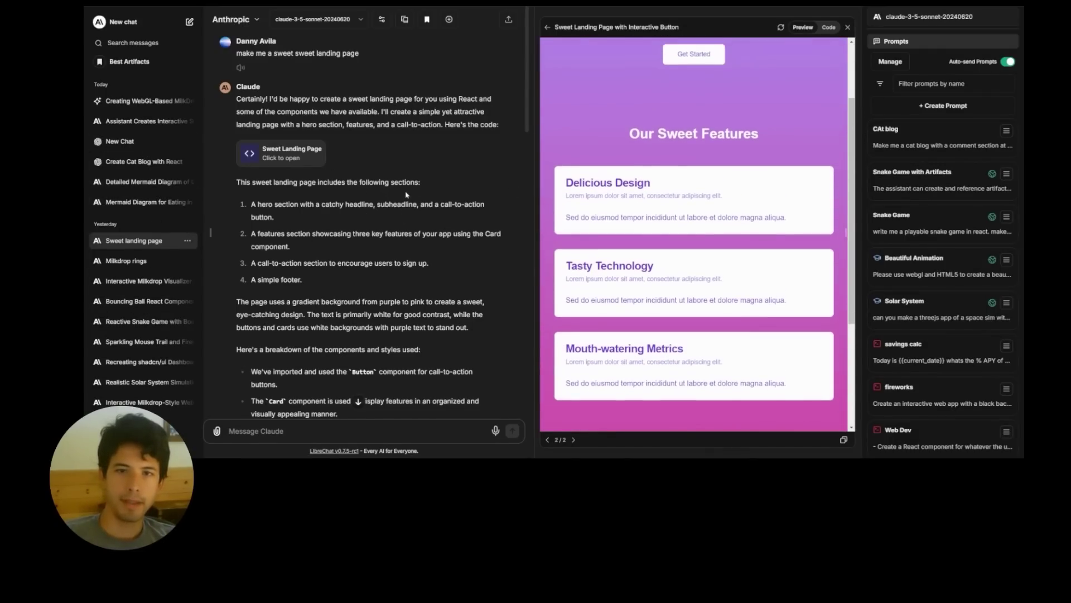
pyautogui.scroll(-5, 743, 390)
pyautogui.scroll(10, 743, 389)
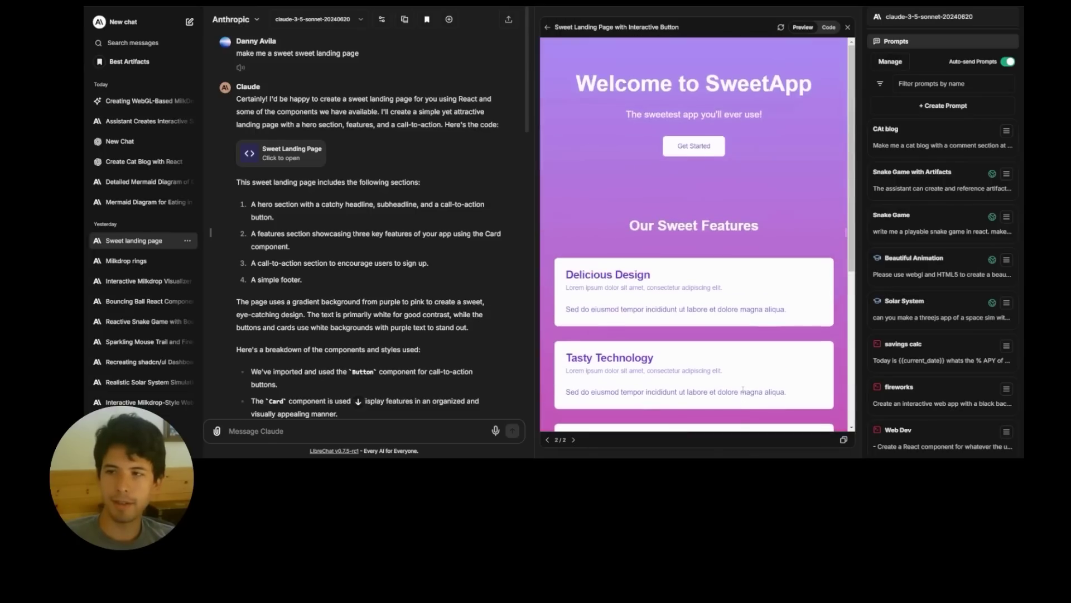
pyautogui.click(189, 22)
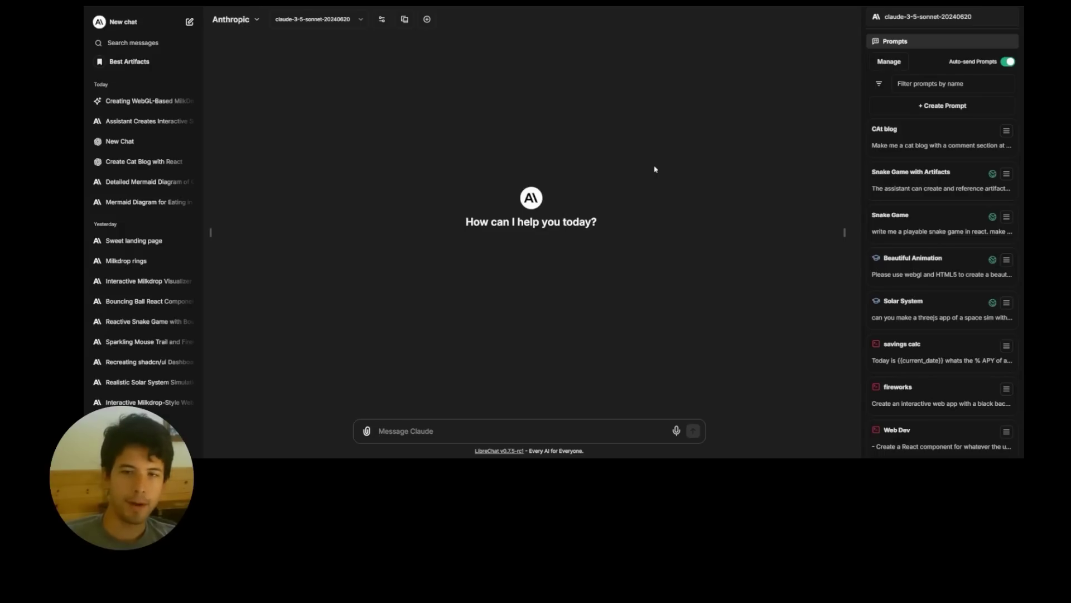
# Step: Clear the Best Artifacts bookmark filter so all conversations show in the history
pyautogui.click(129, 62)
pyautogui.click(120, 85)
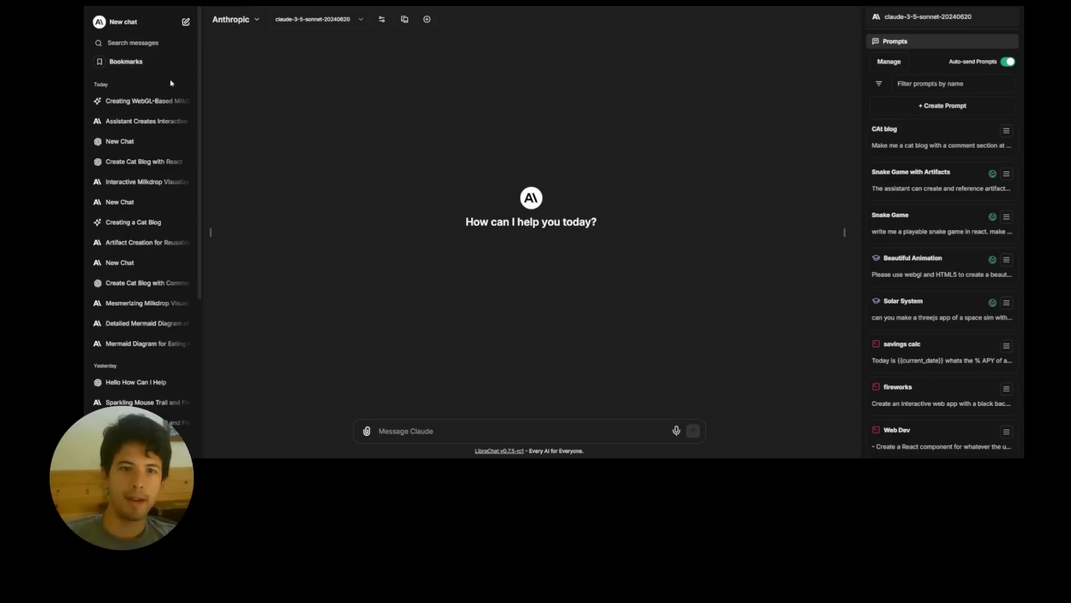